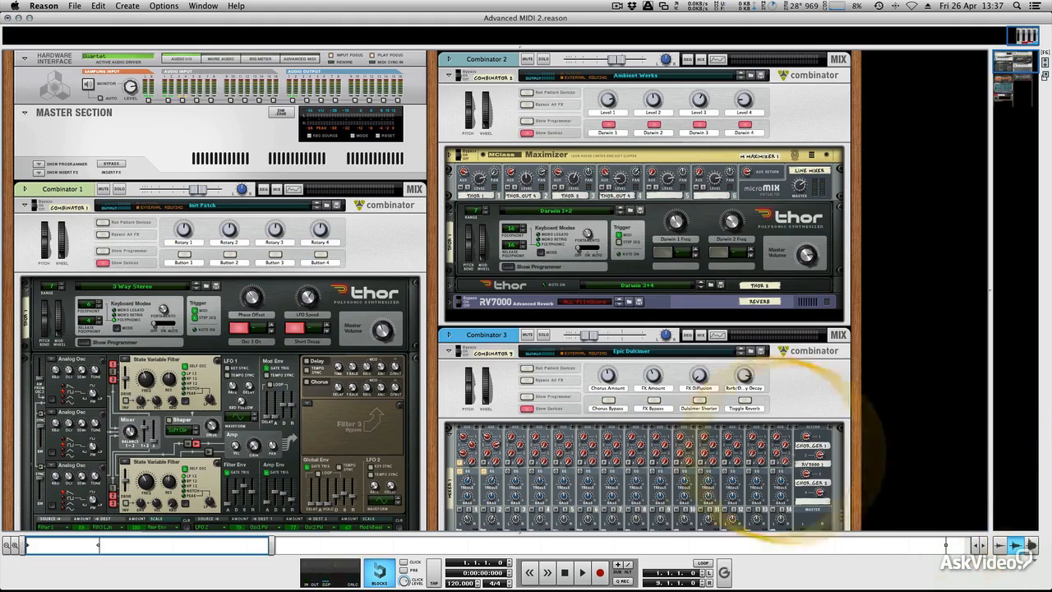
Examine the front panels of the rack devices from Combinator 1's Thor down to Spider CV 3, and return to the hardware interface.
scroll(400, 319, down, 5)
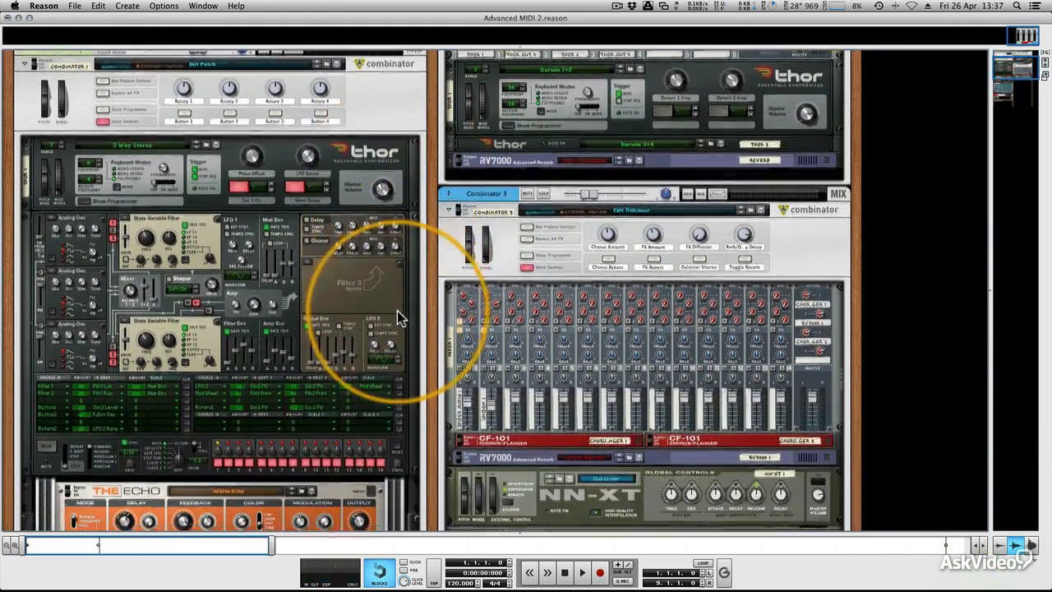
scroll(401, 319, down, 2)
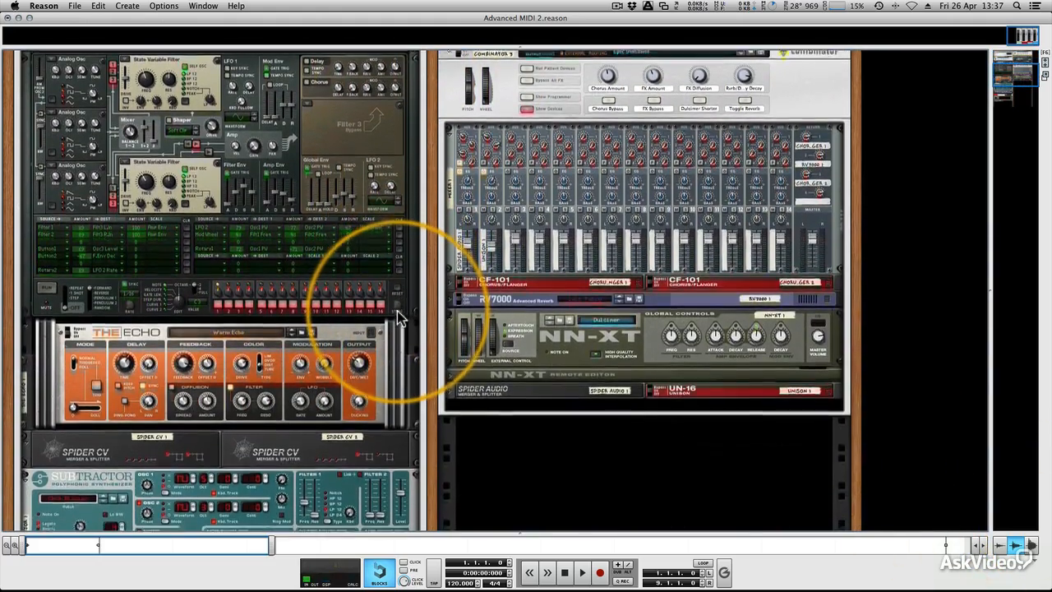
scroll(400, 317, down, 1)
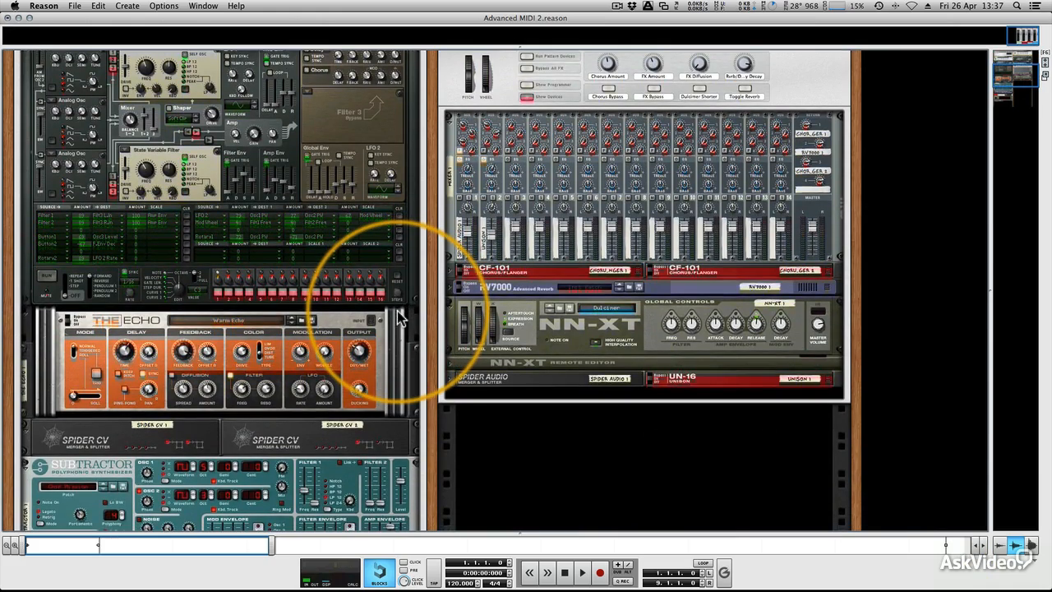
scroll(397, 312, down, 2)
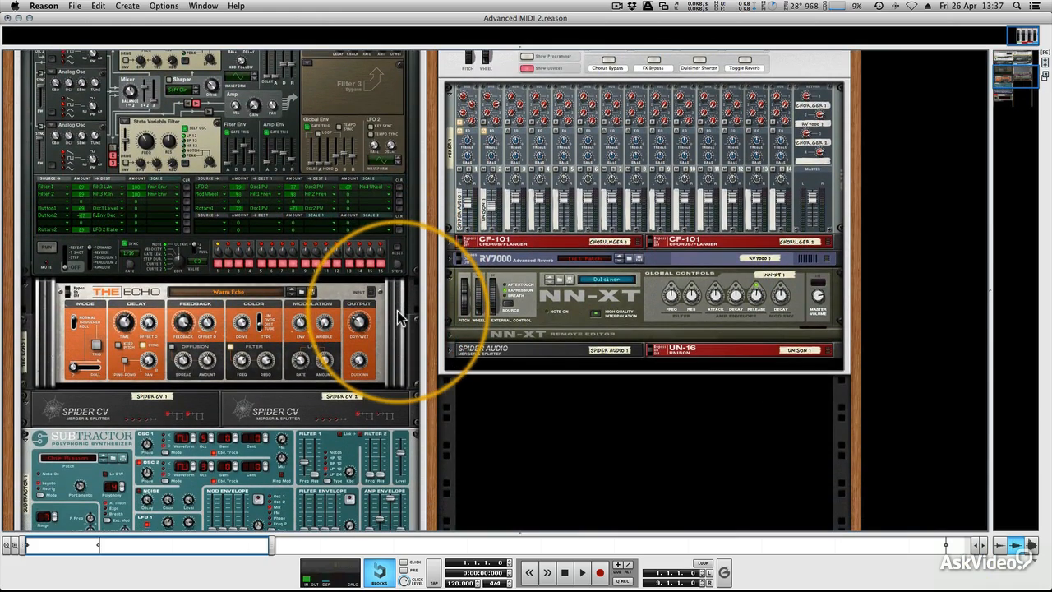
scroll(398, 311, down, 2)
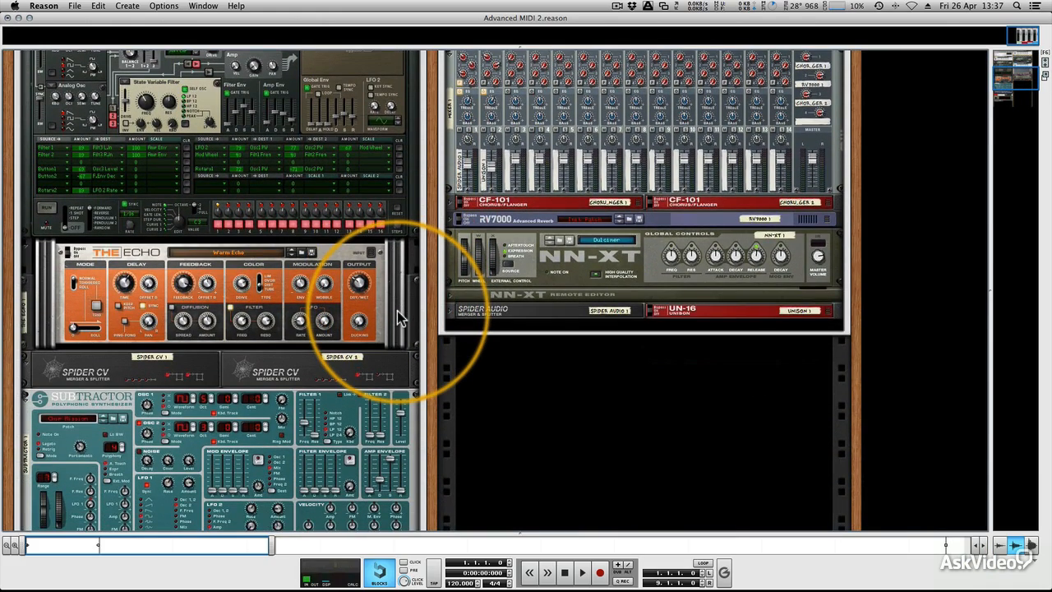
scroll(397, 311, down, 1)
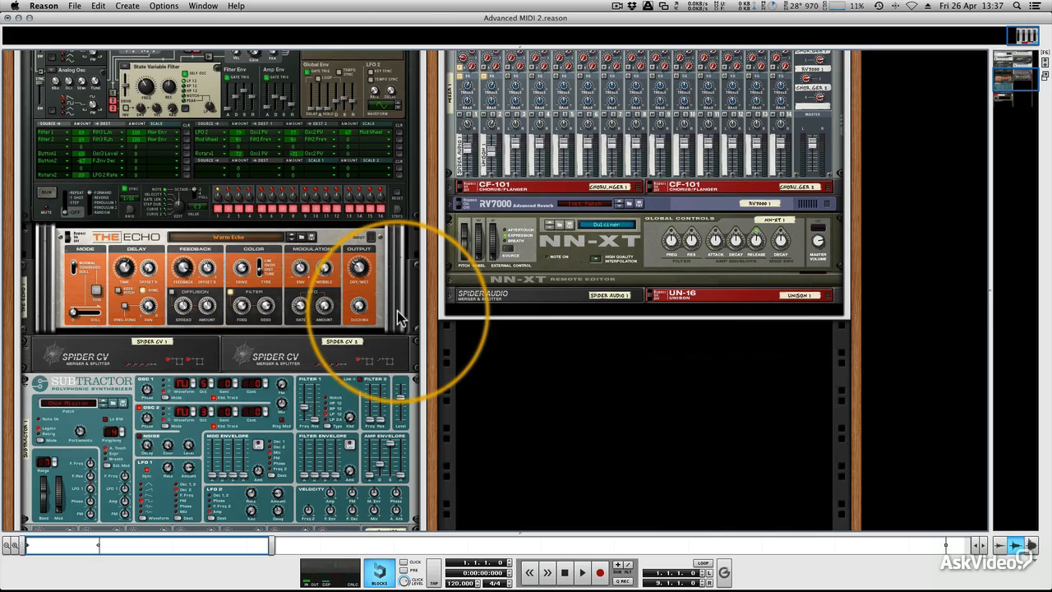
scroll(397, 319, down, 2)
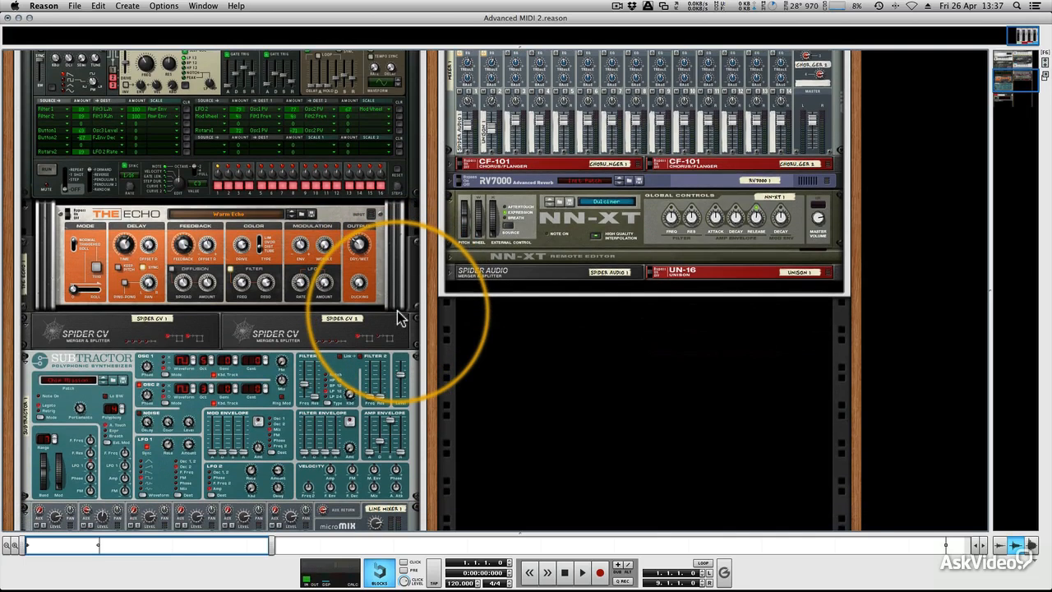
scroll(398, 312, down, 1)
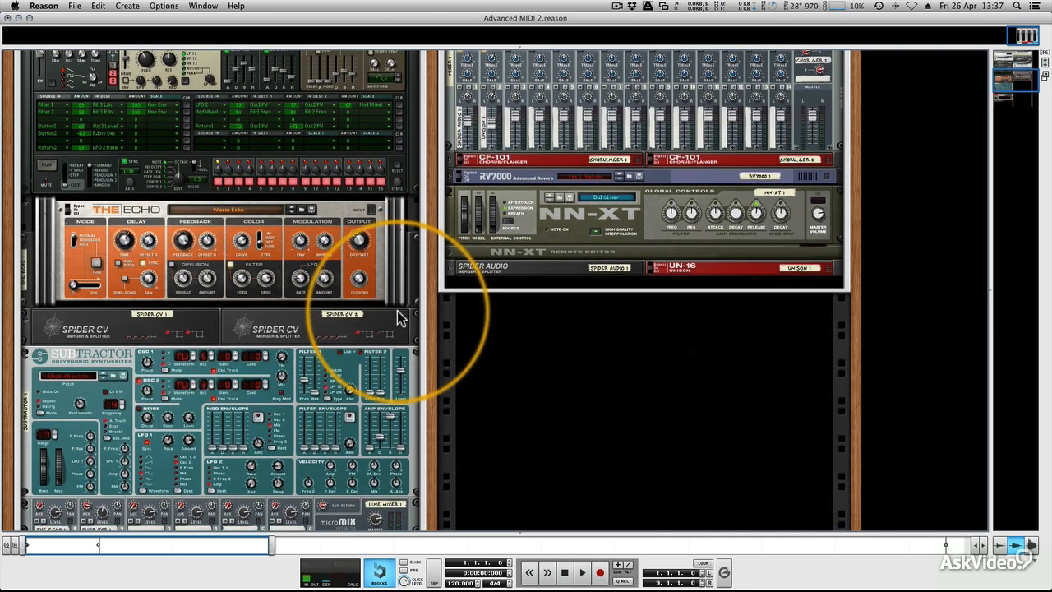
scroll(397, 317, down, 6)
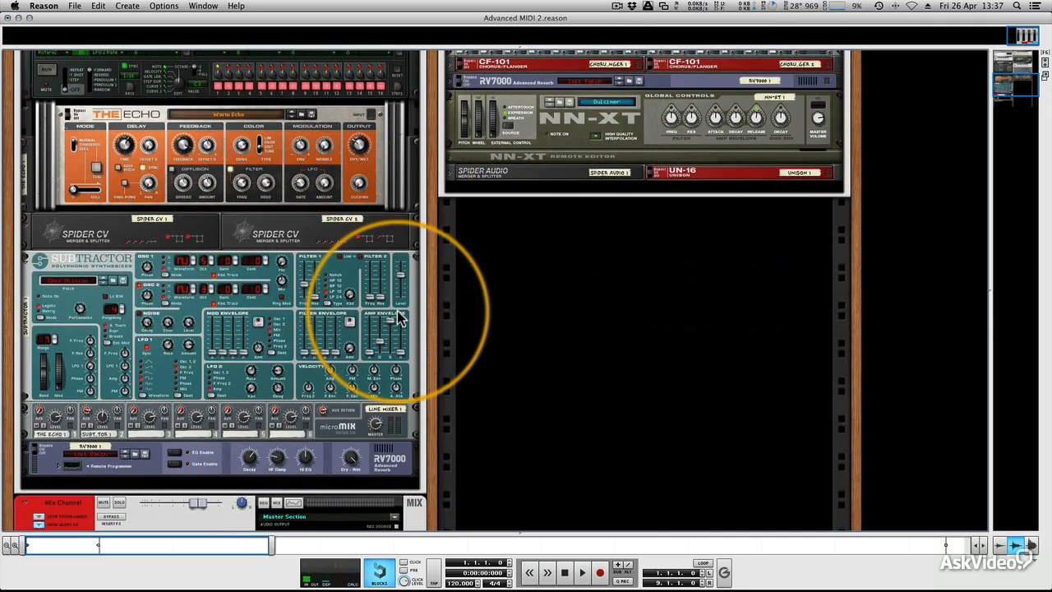
scroll(398, 319, down, 3)
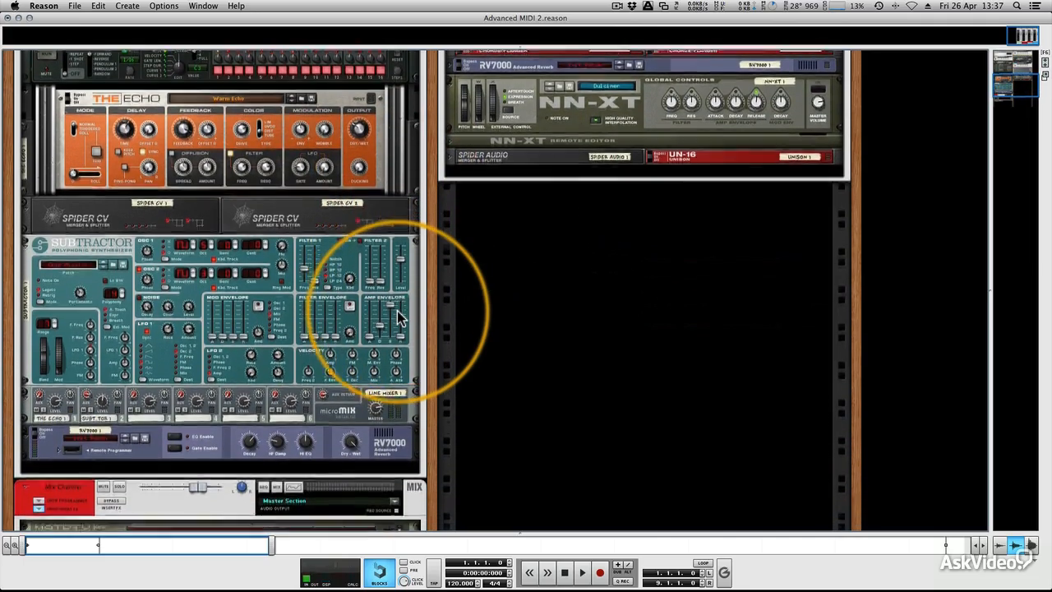
scroll(401, 320, down, 3)
scroll(400, 319, down, 1)
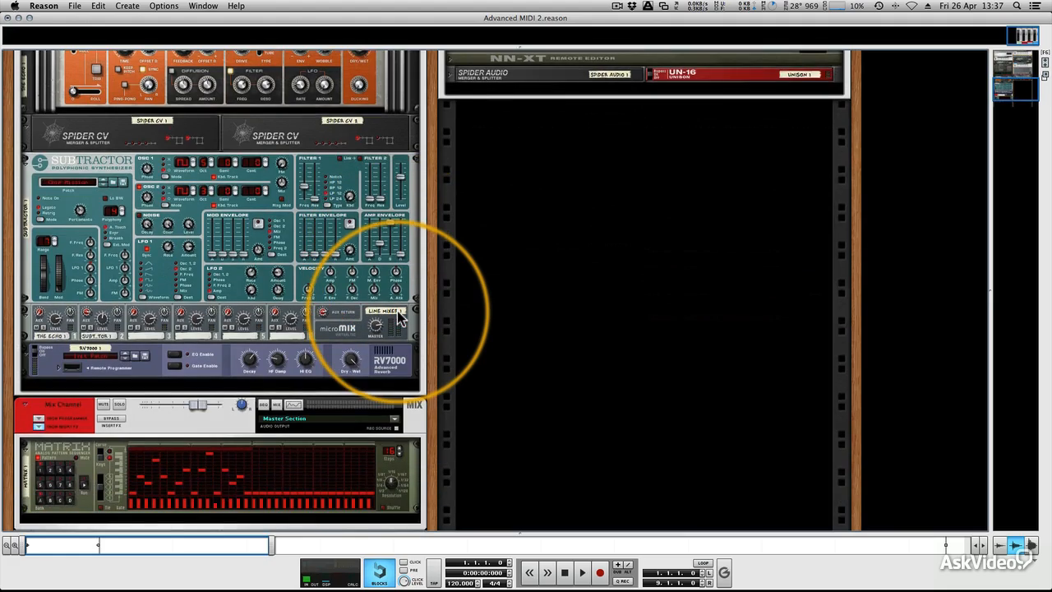
scroll(400, 319, down, 2)
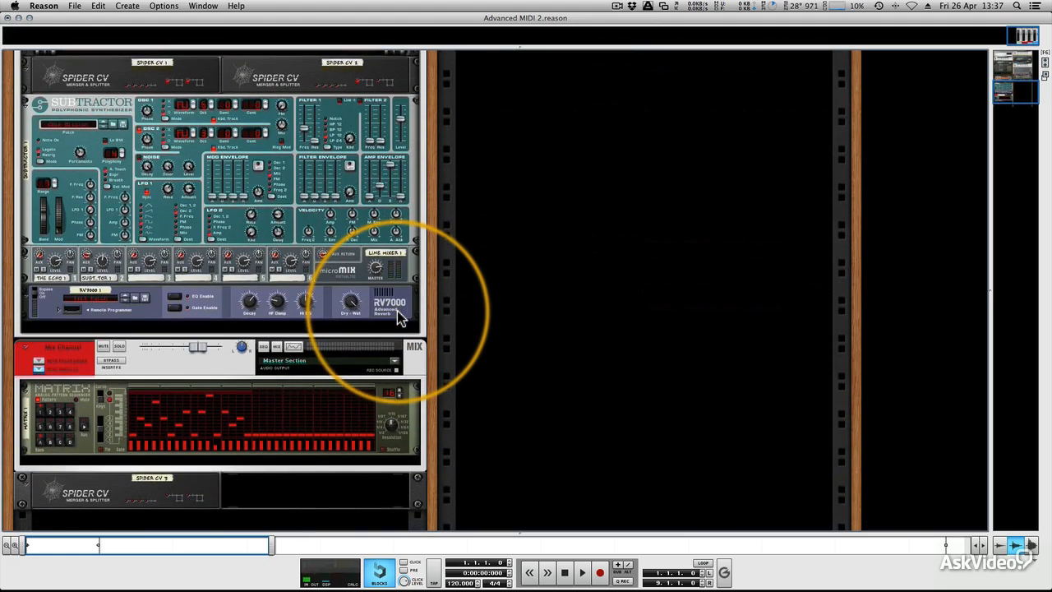
scroll(400, 319, up, 15)
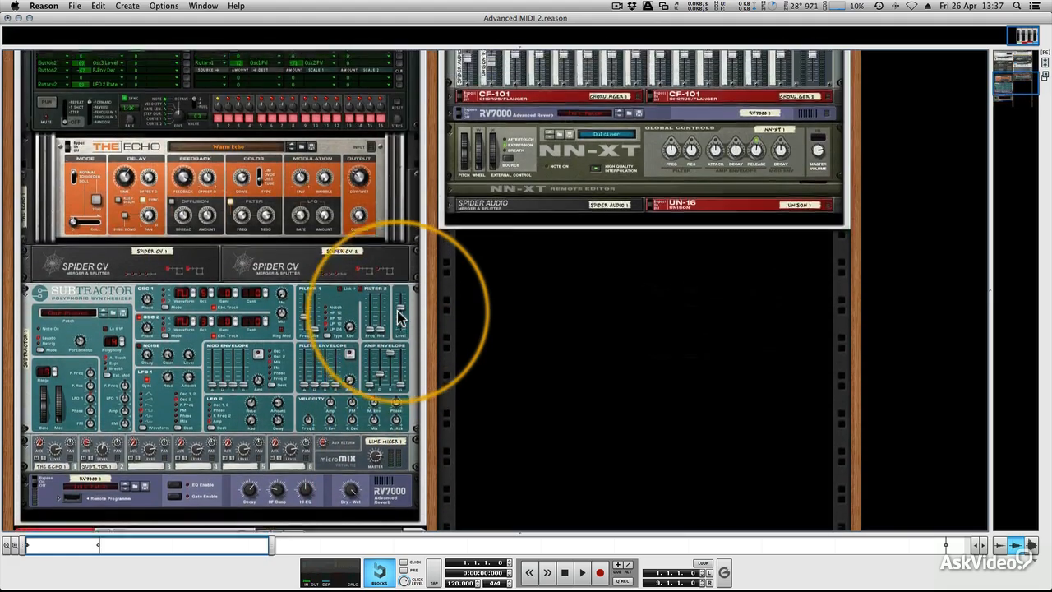
scroll(401, 319, up, 6)
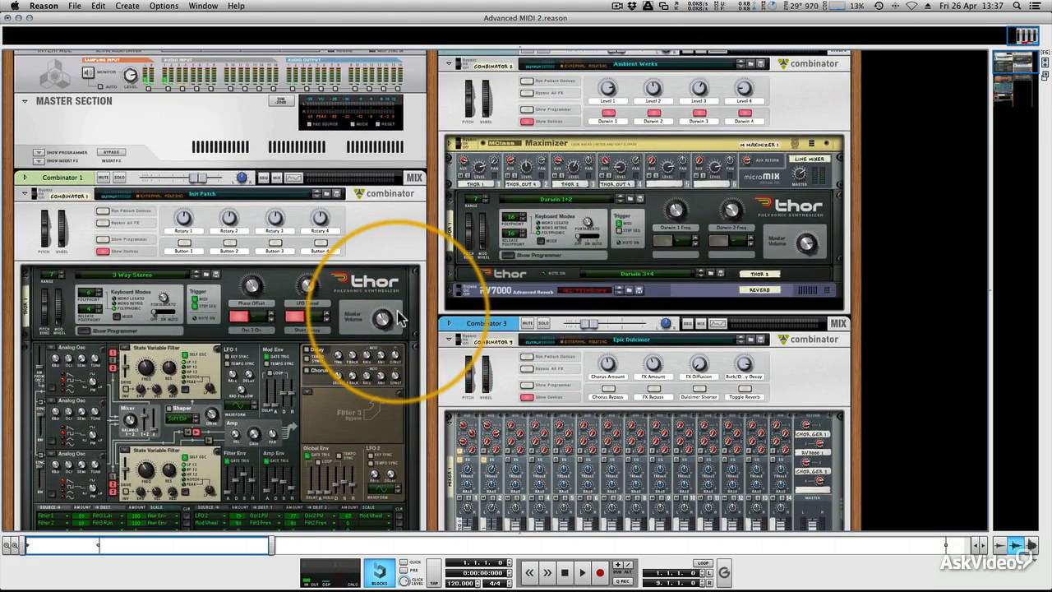
scroll(401, 319, up, 1)
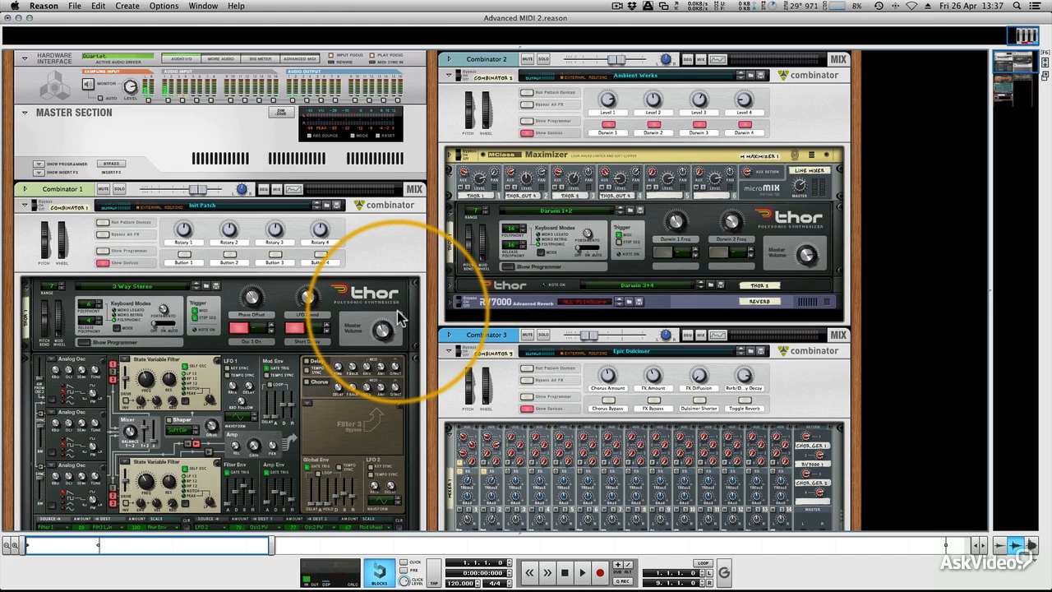
Review the front panels inside Combinator 1: Thor, The Echo, both Spider CVs, Subtractor, Line Mixer and RV7000.
scroll(401, 319, down, 5)
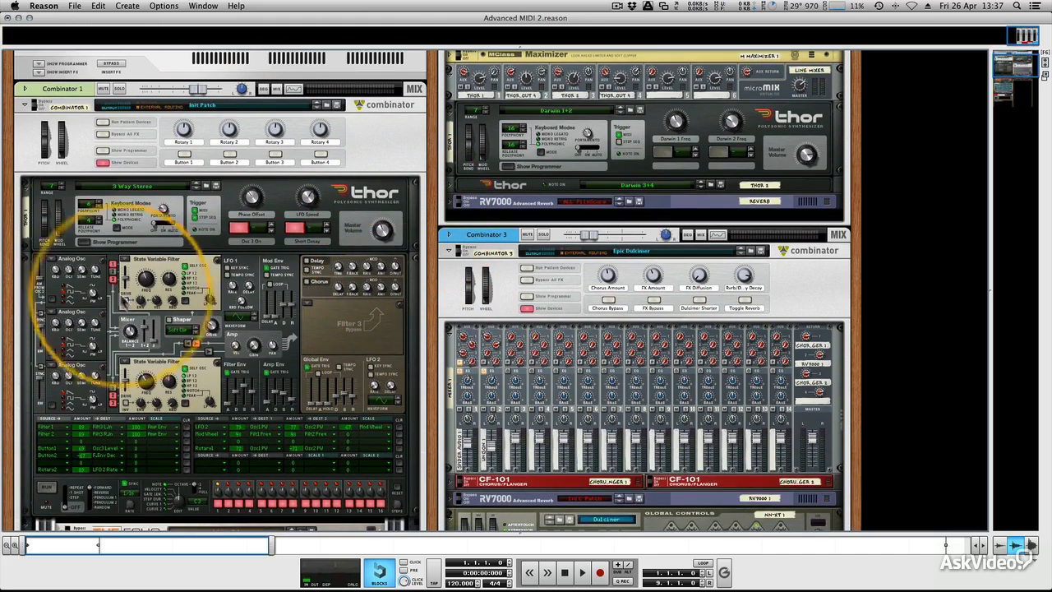
scroll(211, 376, down, 8)
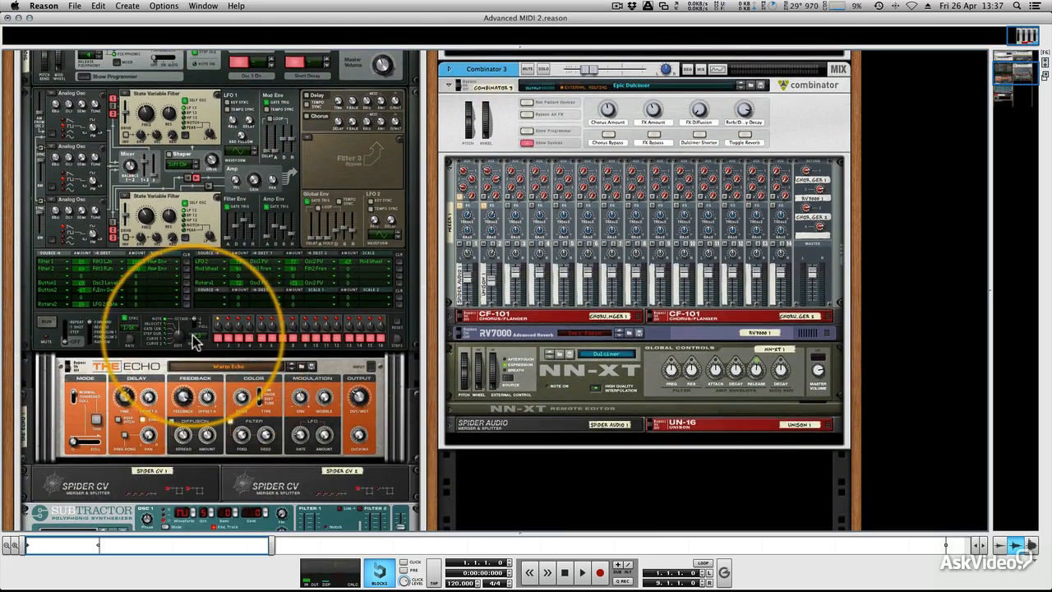
scroll(193, 354, down, 3)
scroll(218, 403, down, 9)
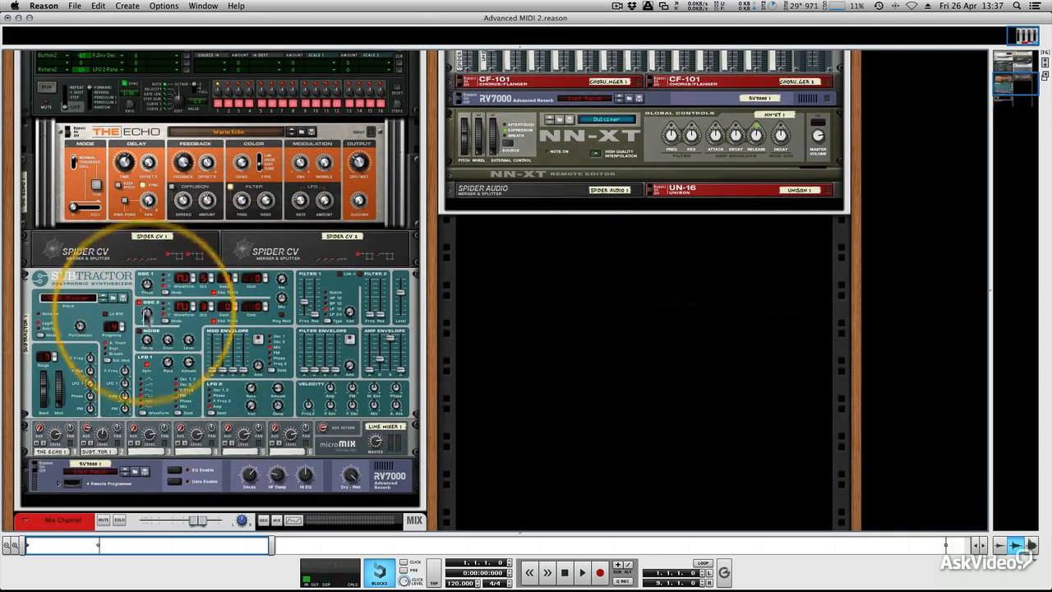
scroll(177, 271, down, 1)
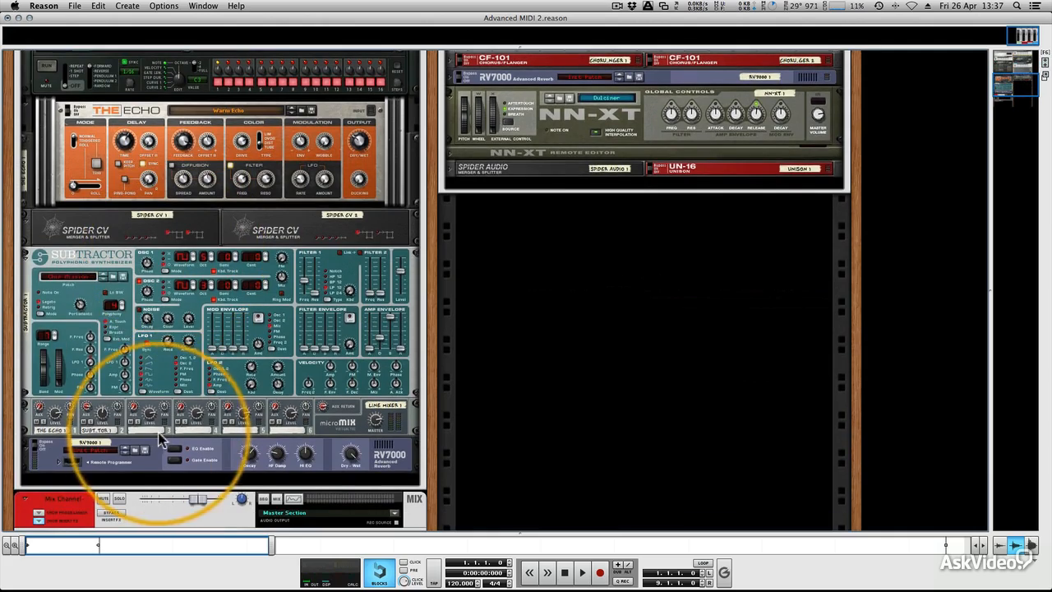
scroll(164, 394, down, 1)
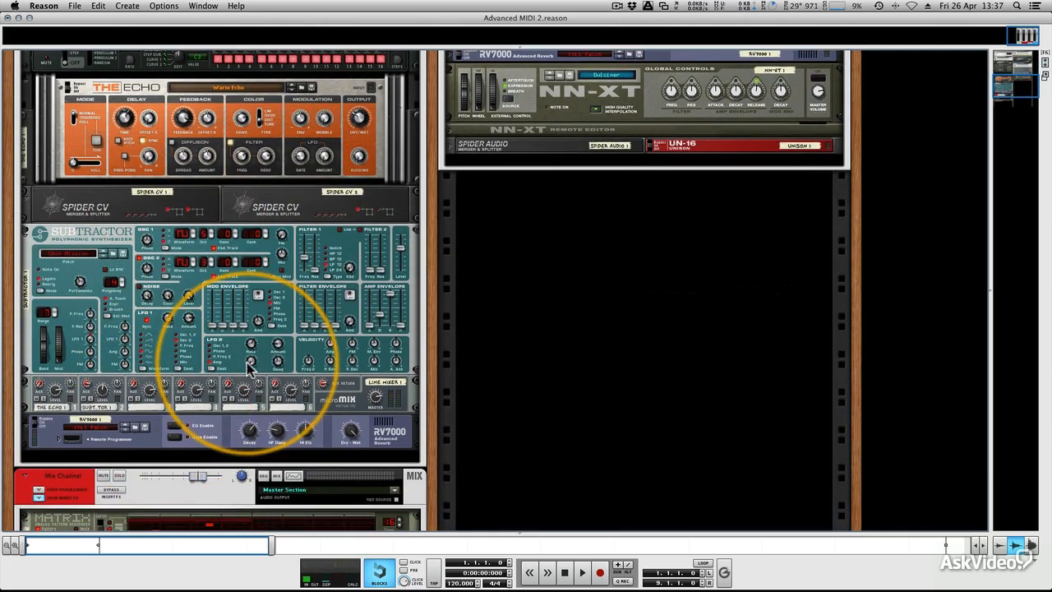
Flip the rack to its rear and examine the cabling between The Echo, the Spider CVs, Subtractor, RV7000 and Matrix.
key(Tab)
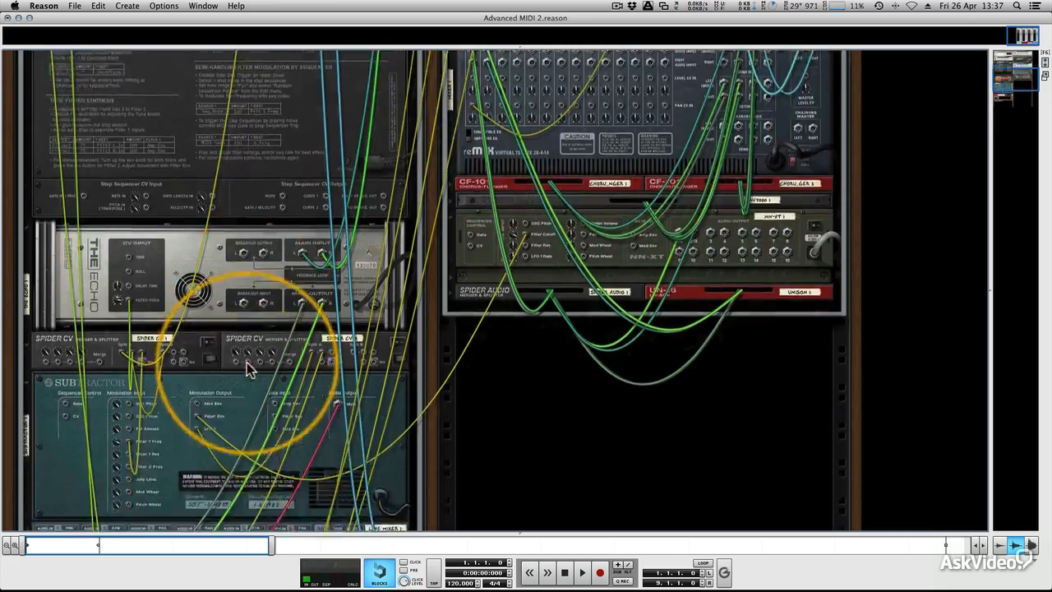
scroll(249, 370, down, 5)
scroll(238, 337, up, 4)
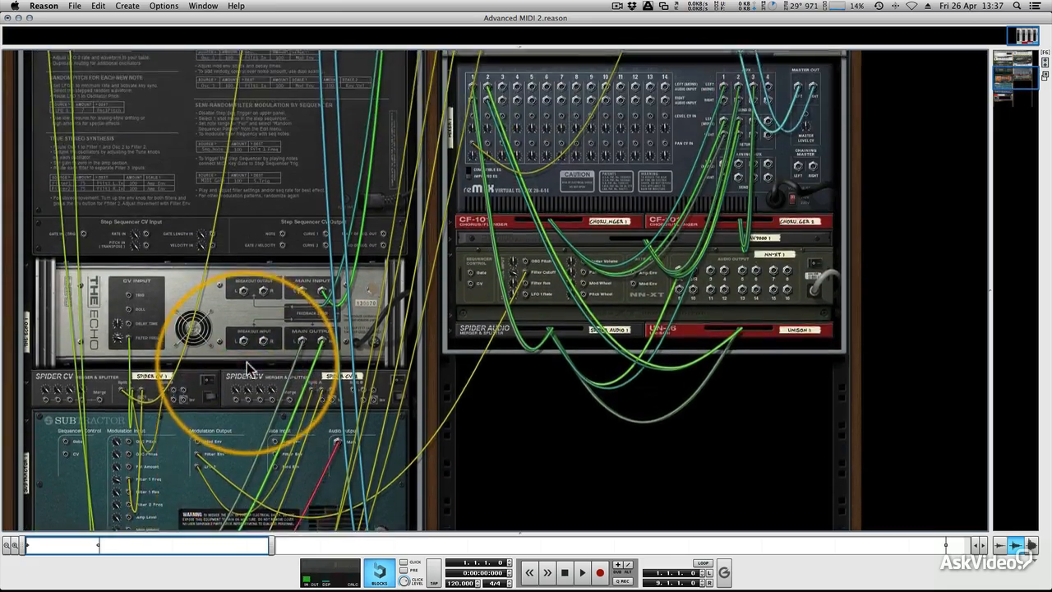
scroll(239, 337, down, 6)
scroll(244, 329, down, 4)
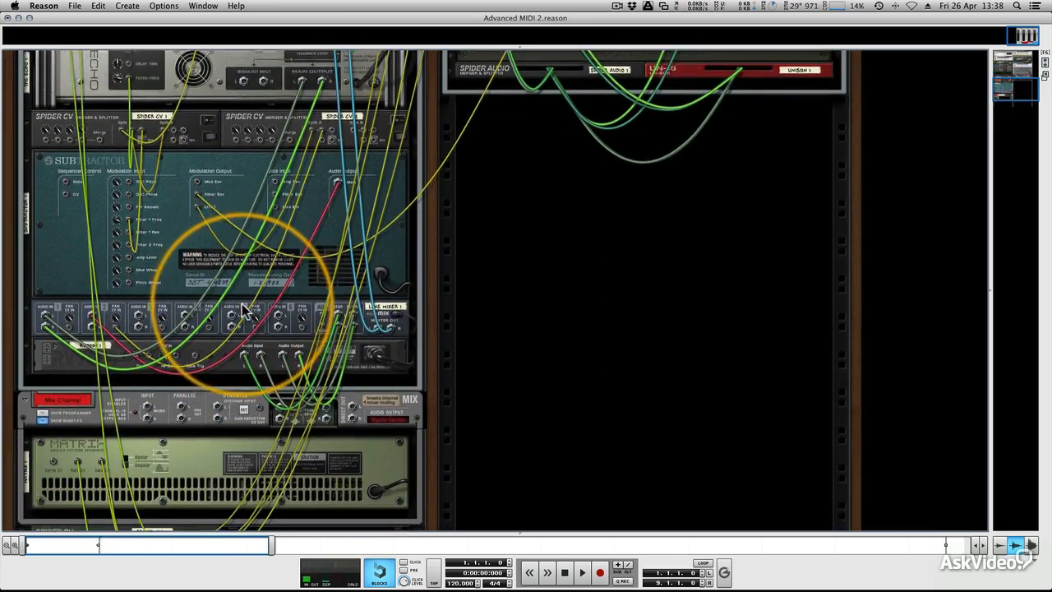
key(Tab)
key(Tab)
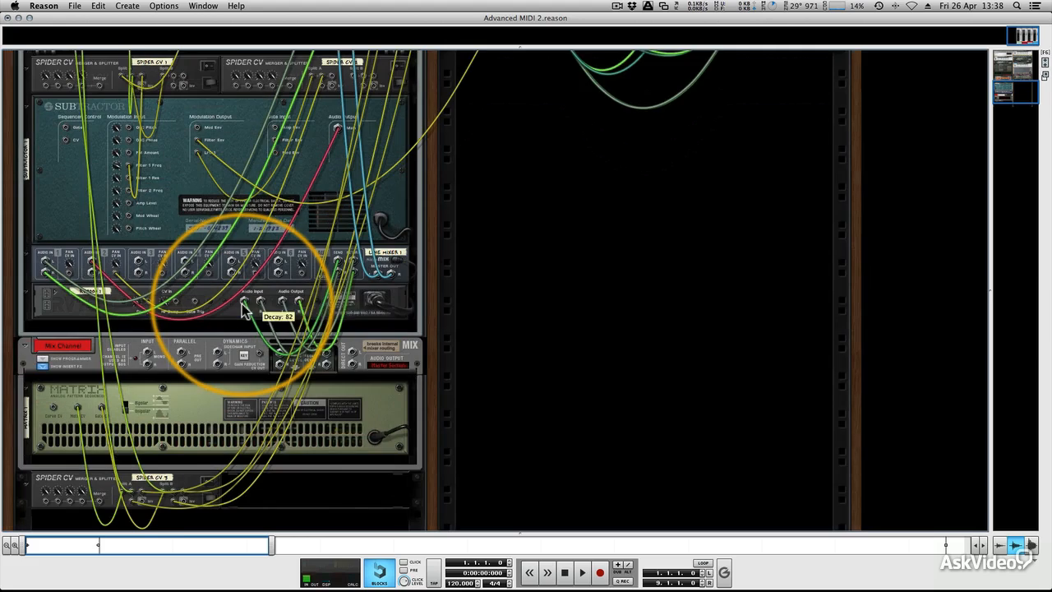
scroll(244, 311, up, 3)
scroll(243, 311, up, 2)
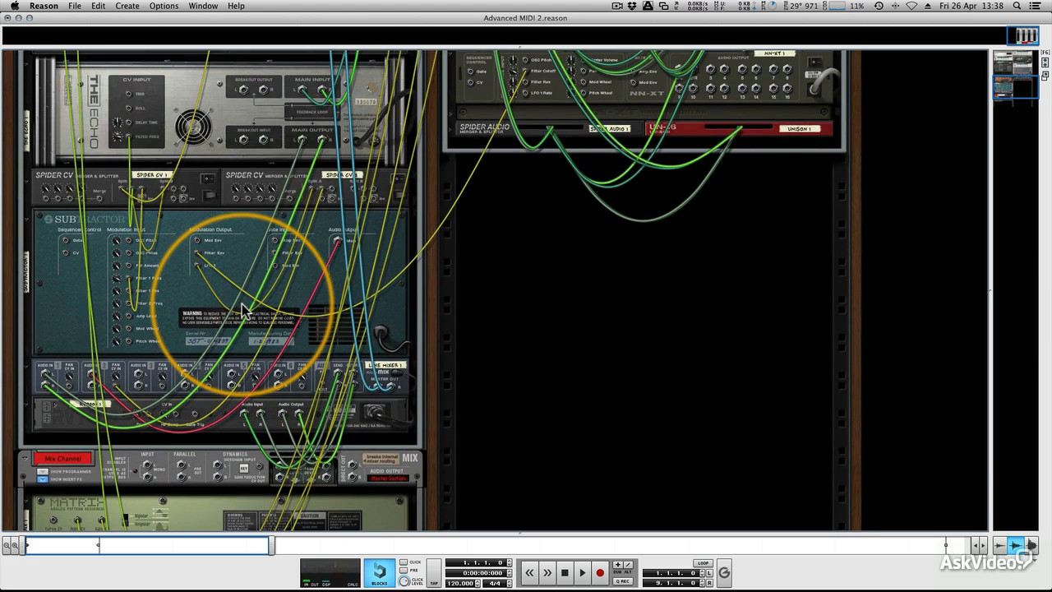
scroll(244, 313, up, 3)
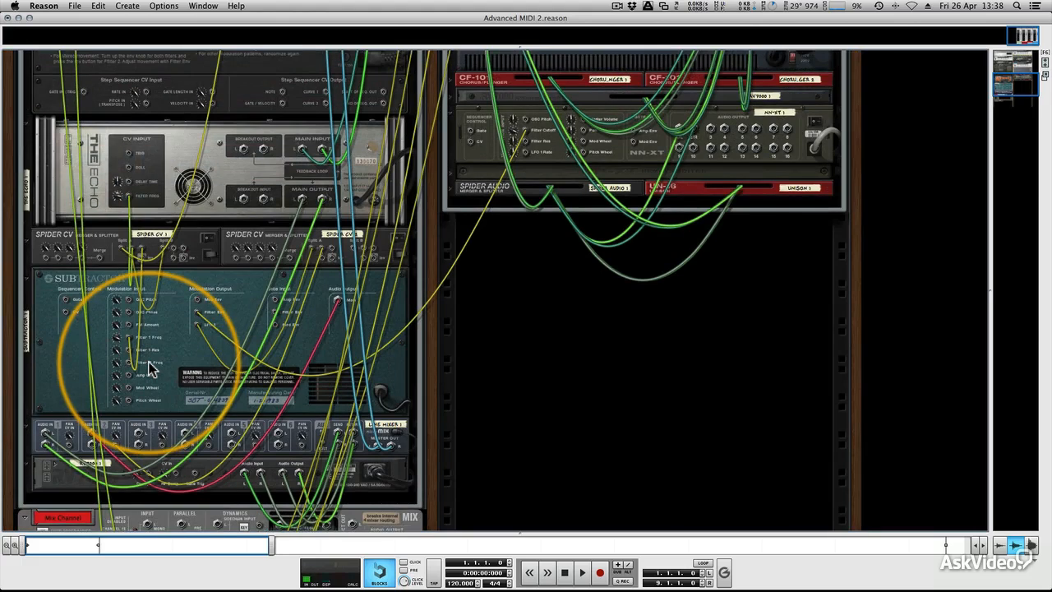
Compare the front and rear of Subtractor and RV7000, and hide the cables to inspect the rear CV inputs.
key(Tab)
scroll(149, 358, down, 2)
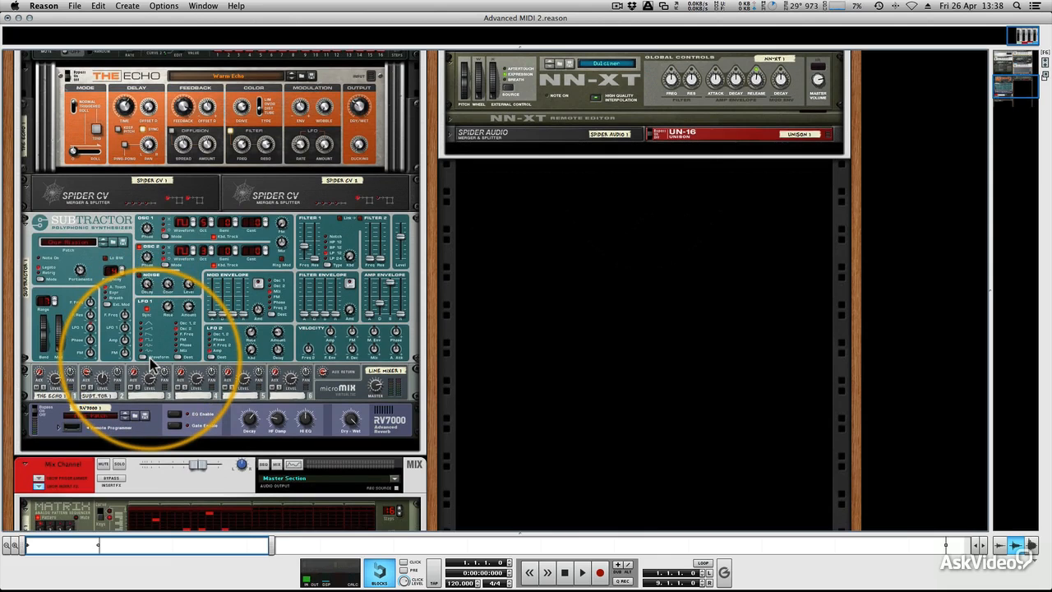
key(Tab)
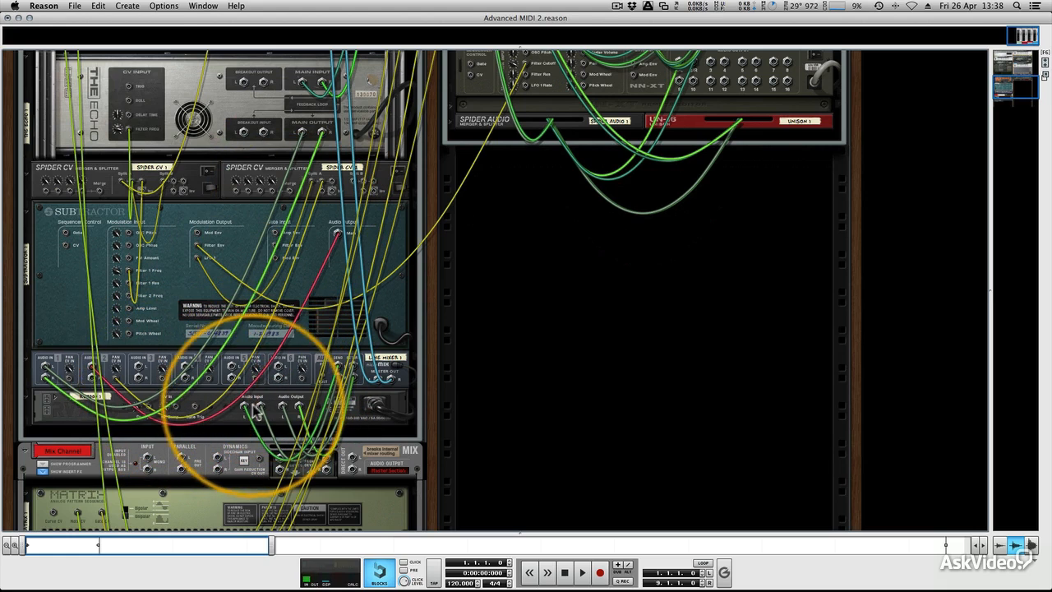
key(k)
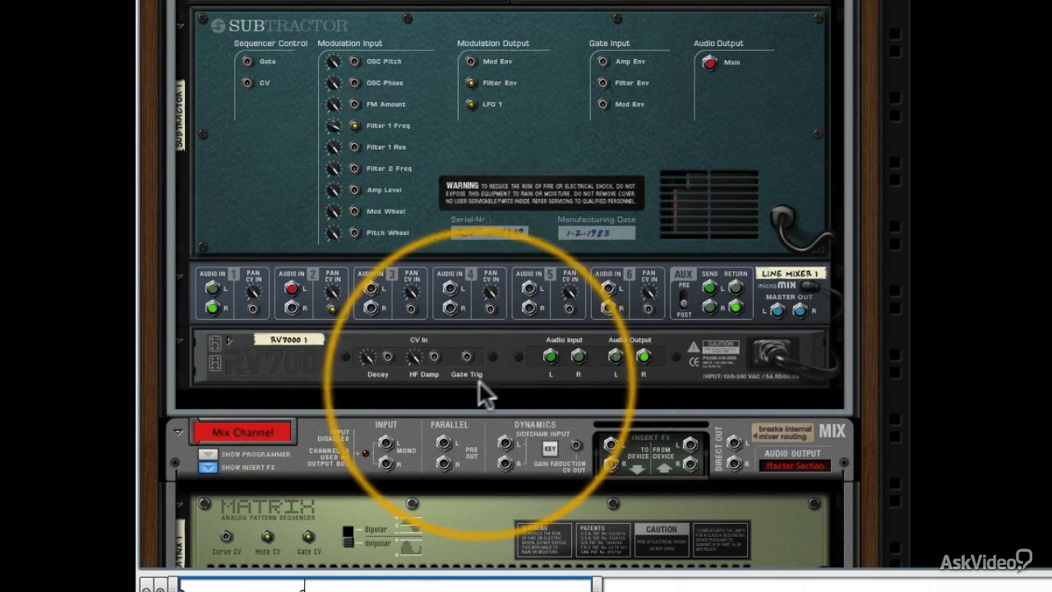
Show the cables again and examine the Matrix pattern sequencer's front panel and its rear CV connections.
key(k)
scroll(501, 280, down, 5)
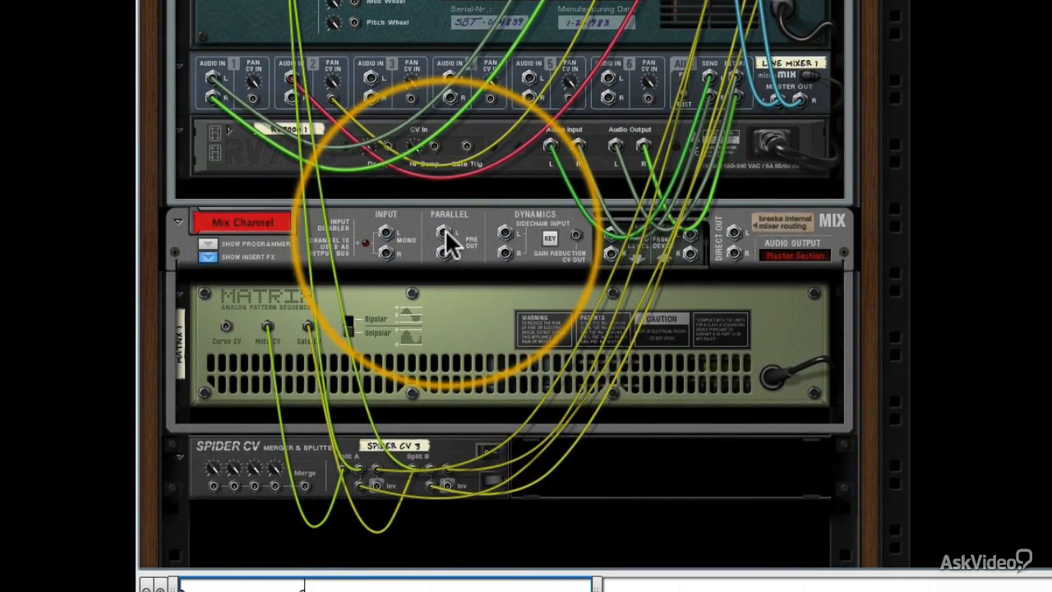
key(Tab)
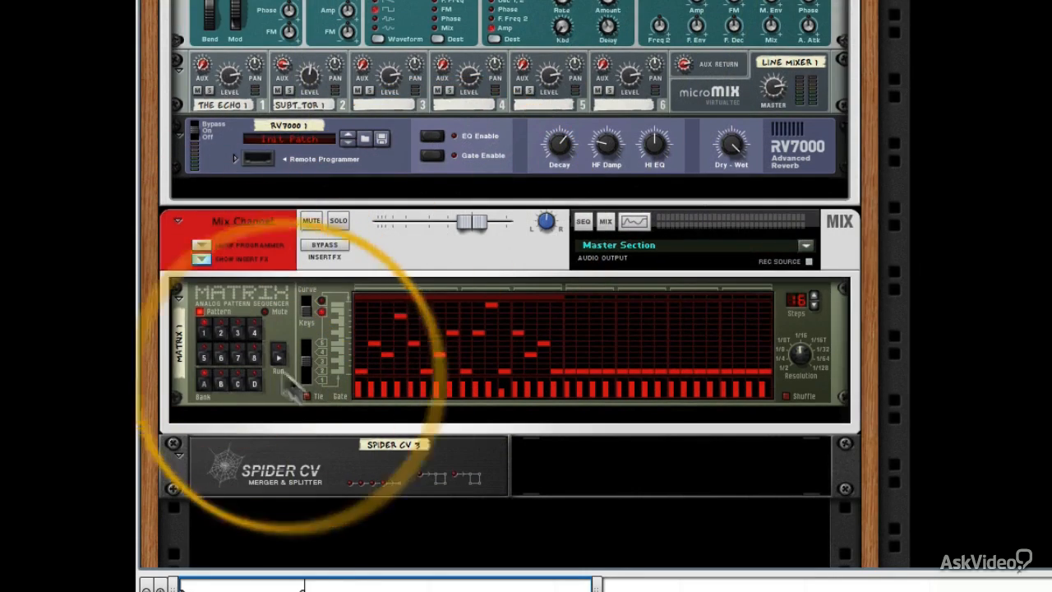
key(Tab)
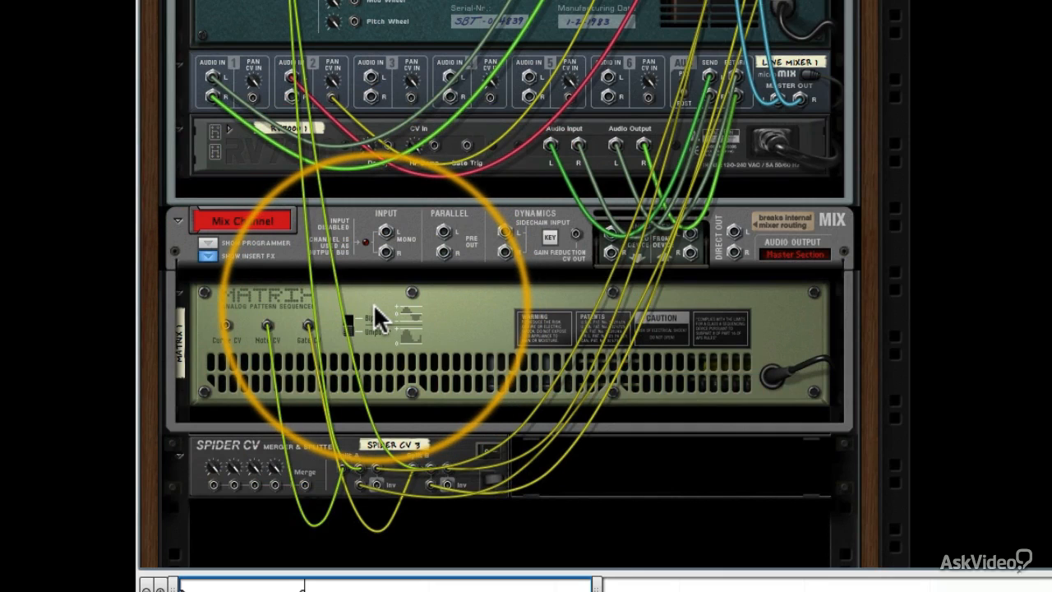
scroll(374, 315, down, 1)
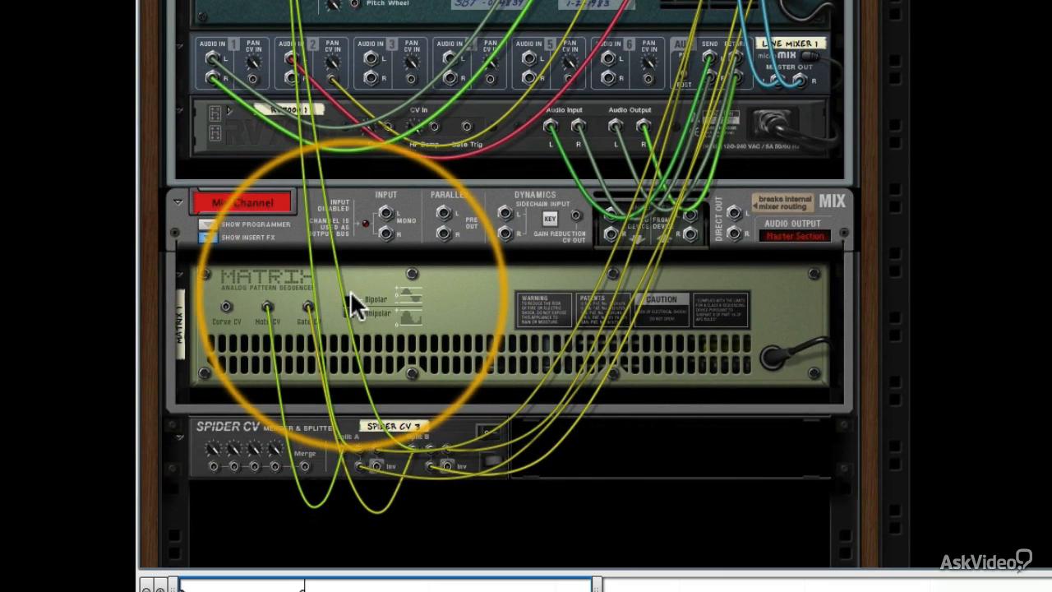
Hide the cables and inspect the Split A and Split B connections on the rear of Spider CV 3.
key(l)
scroll(421, 258, down, 3)
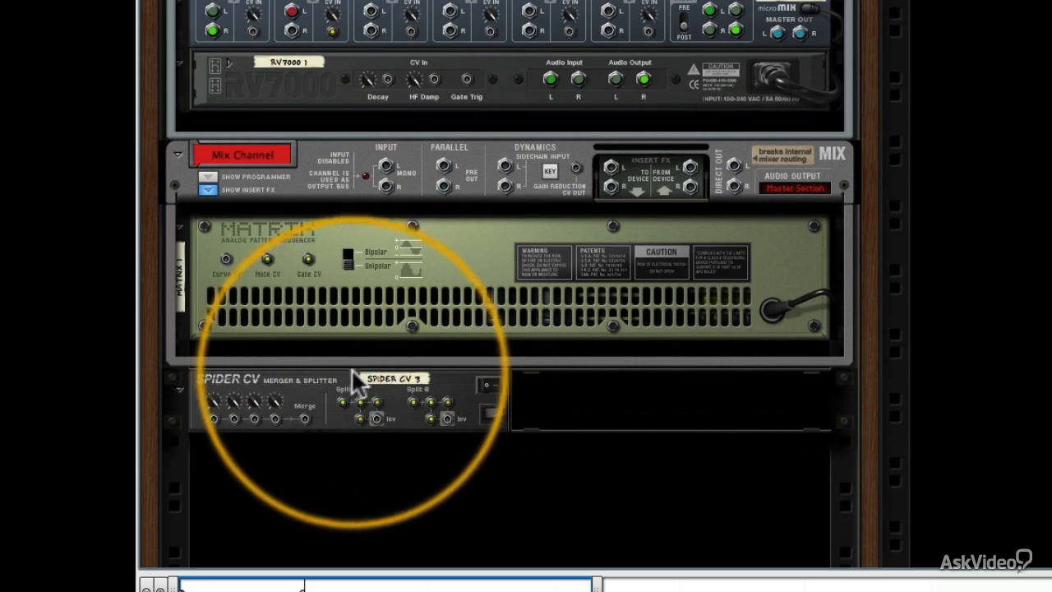
mouse_move(341, 400)
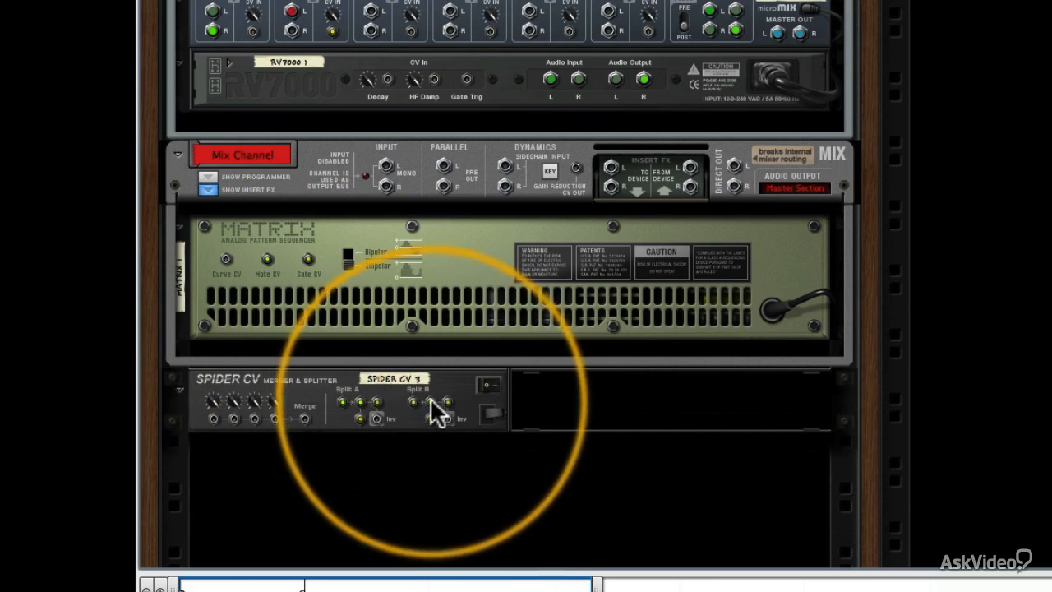
Show the cables and trace the Matrix's Note and Gate CV routing through Spider CV 3 to the sequencer inputs of Combinators 1, 2 and 3.
key(k)
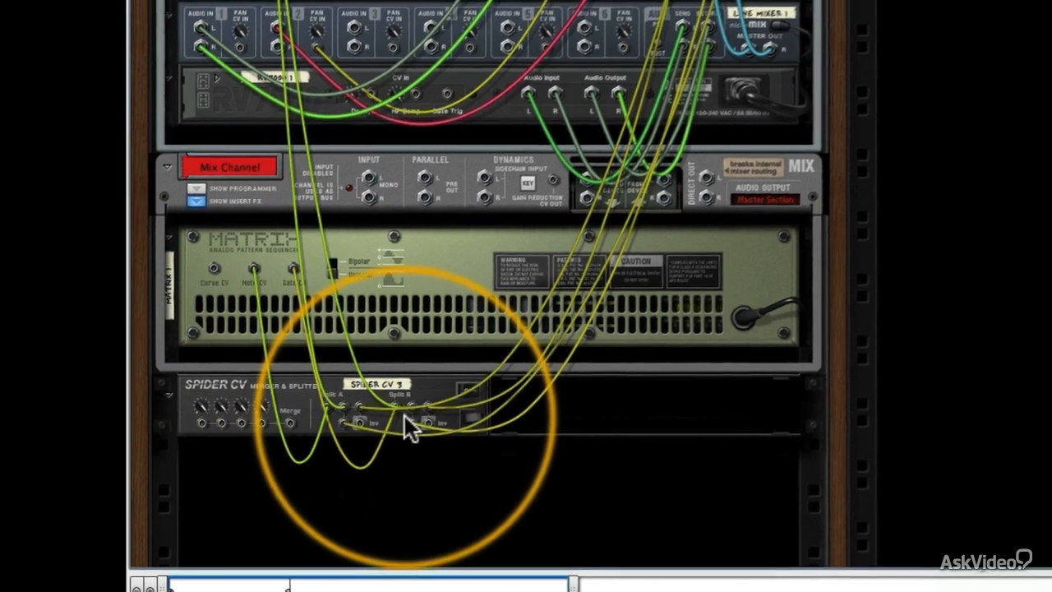
scroll(423, 411, up, 10)
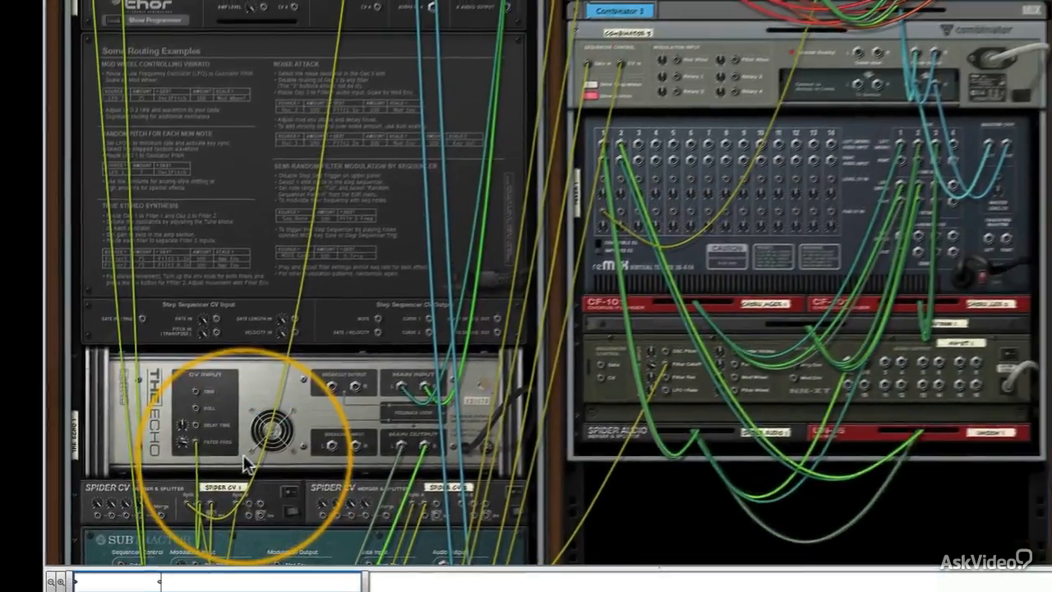
scroll(239, 465, up, 8)
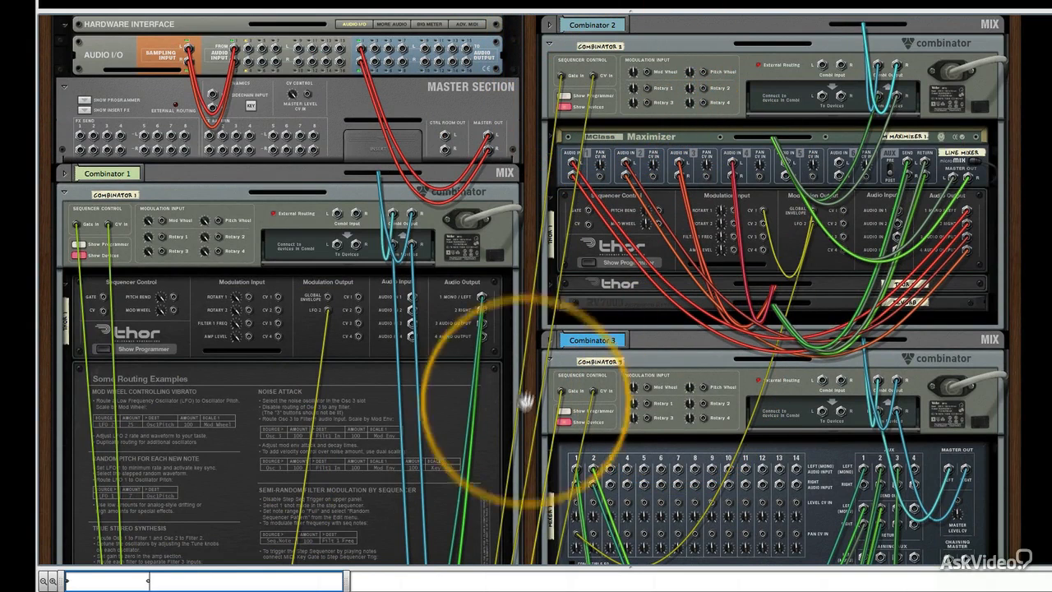
scroll(590, 381, down, 5)
scroll(589, 380, down, 6)
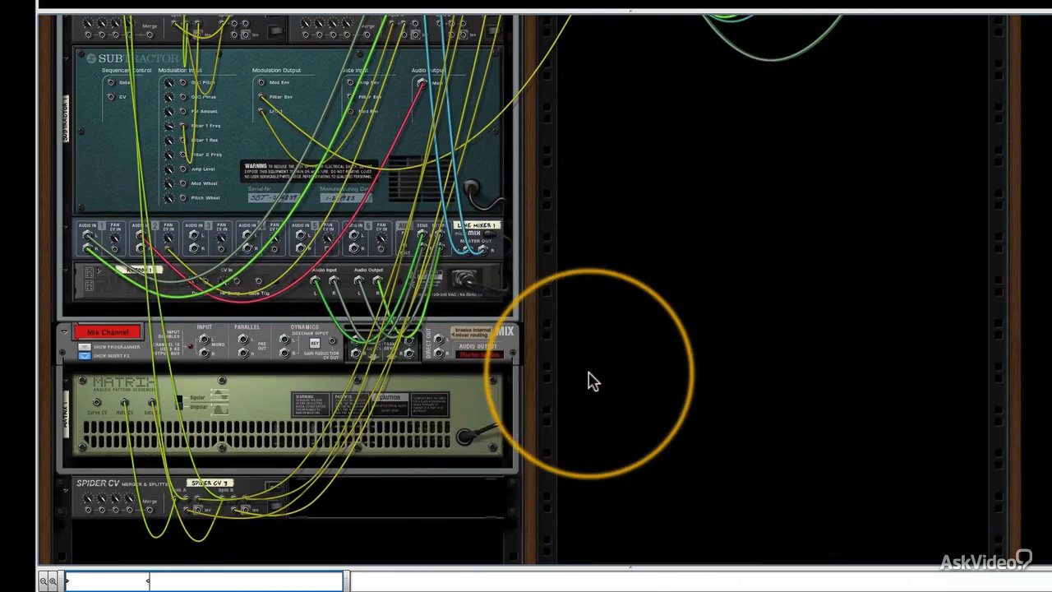
scroll(251, 440, up, 1)
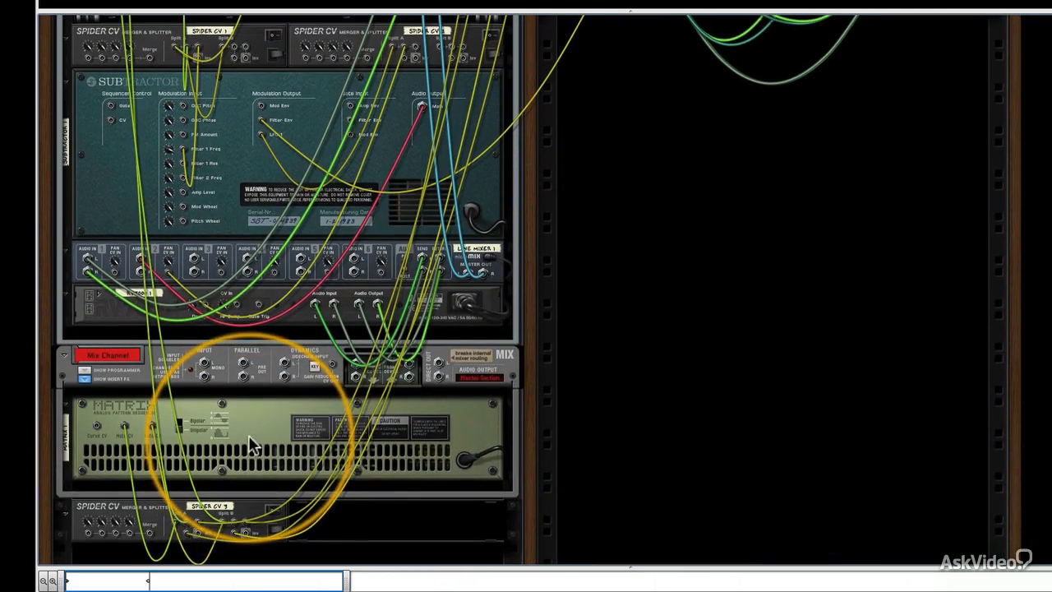
scroll(189, 467, up, 3)
scroll(189, 467, up, 5)
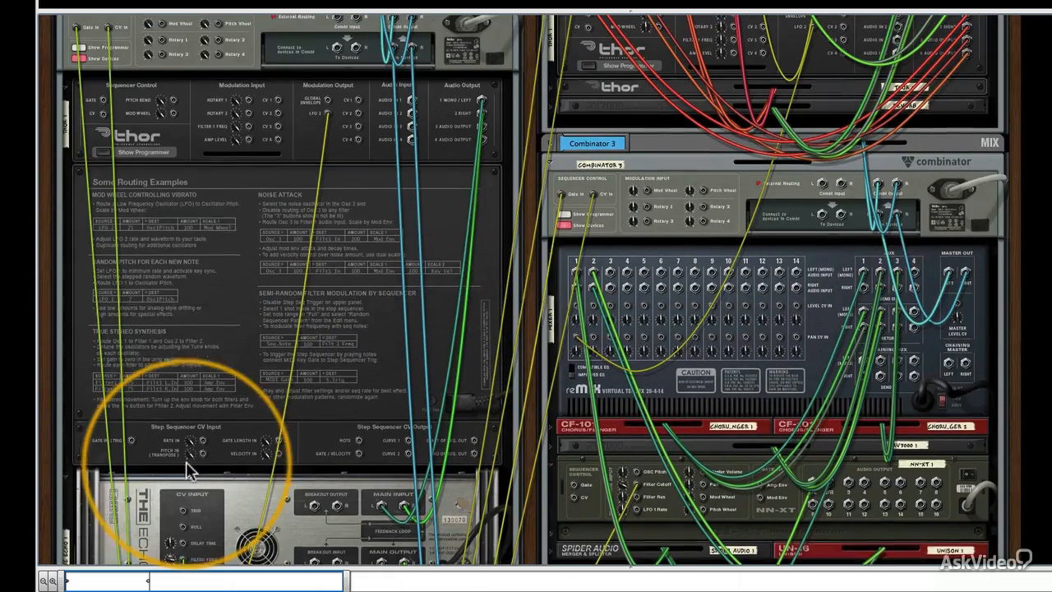
scroll(473, 53, up, 3)
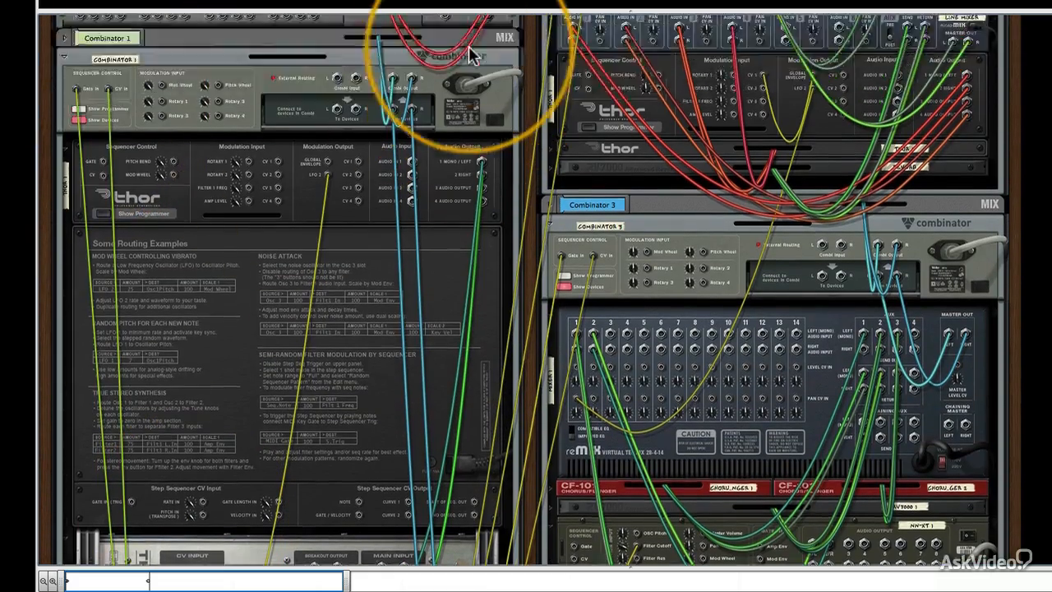
scroll(310, 251, down, 10)
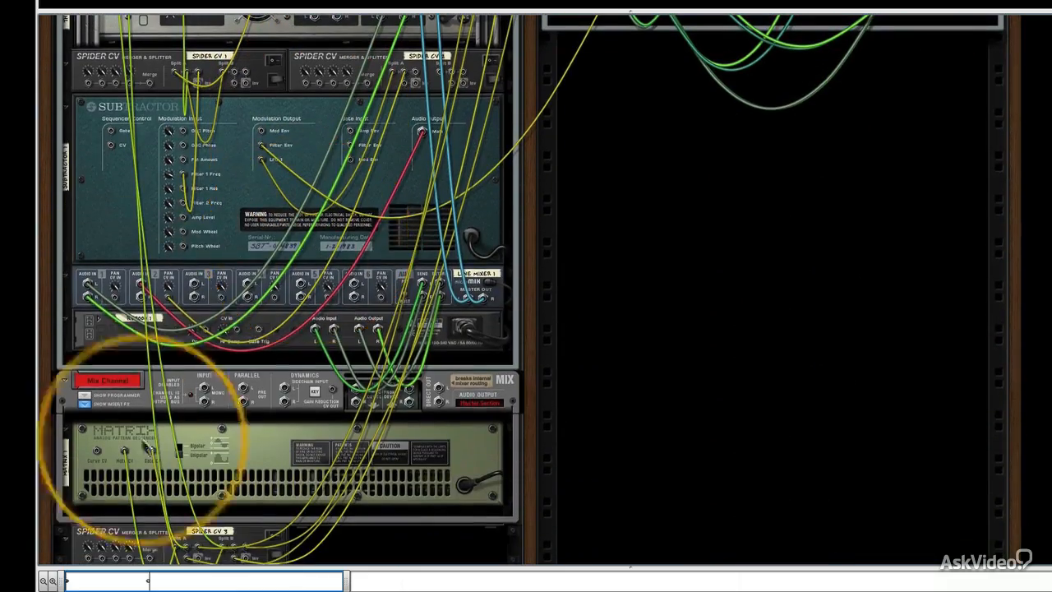
scroll(400, 423, up, 10)
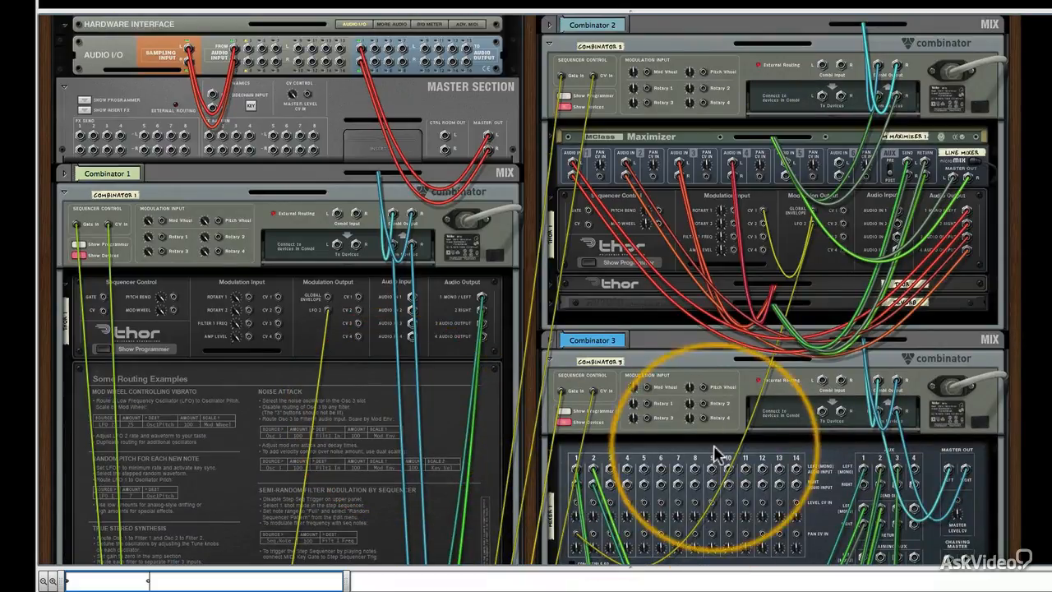
Follow the CV cables from Combinator 2's Thor LFO 2 output to the reMix pan input, and from Subtractor to the NN-XT filter cutoff.
scroll(740, 311, down, 1)
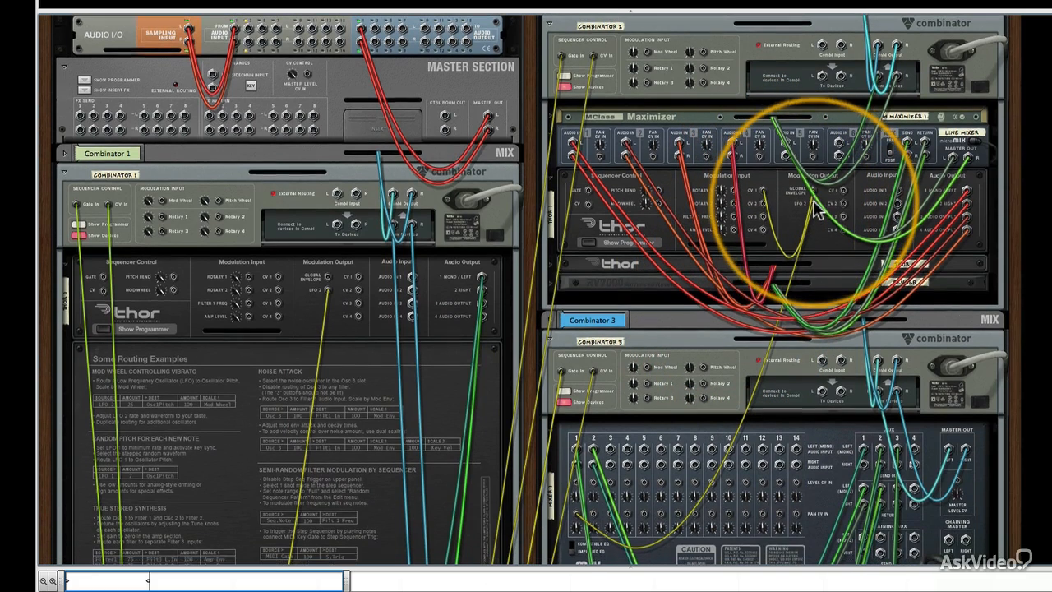
scroll(712, 170, down, 5)
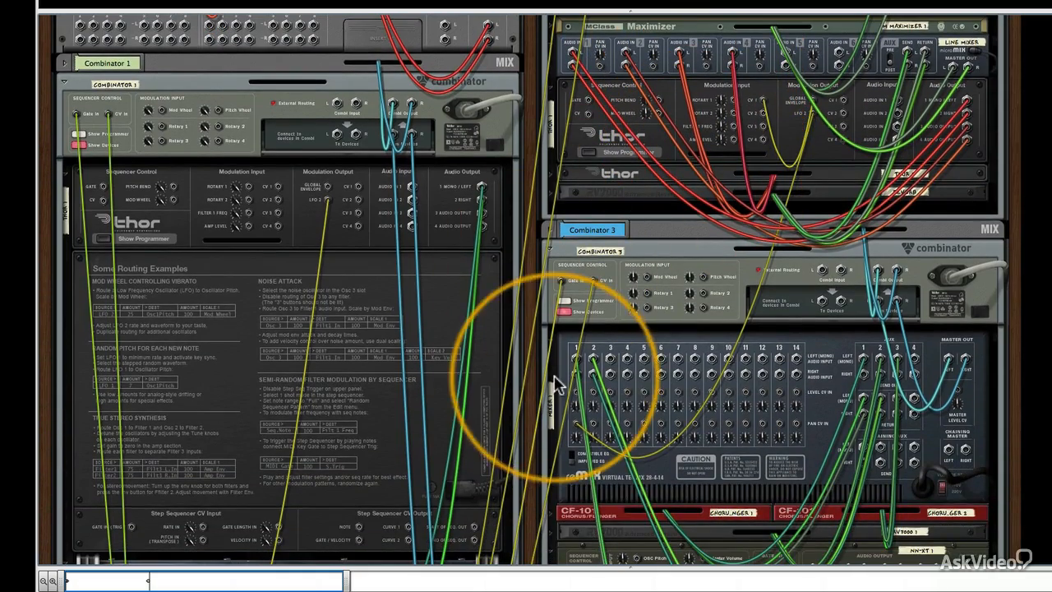
scroll(578, 433, down, 4)
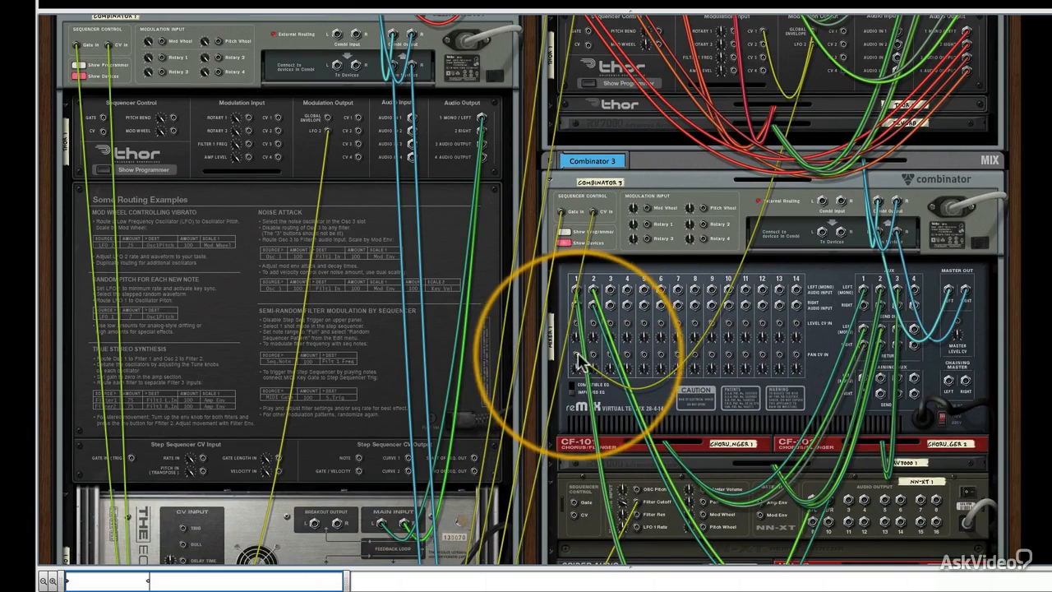
scroll(580, 360, down, 3)
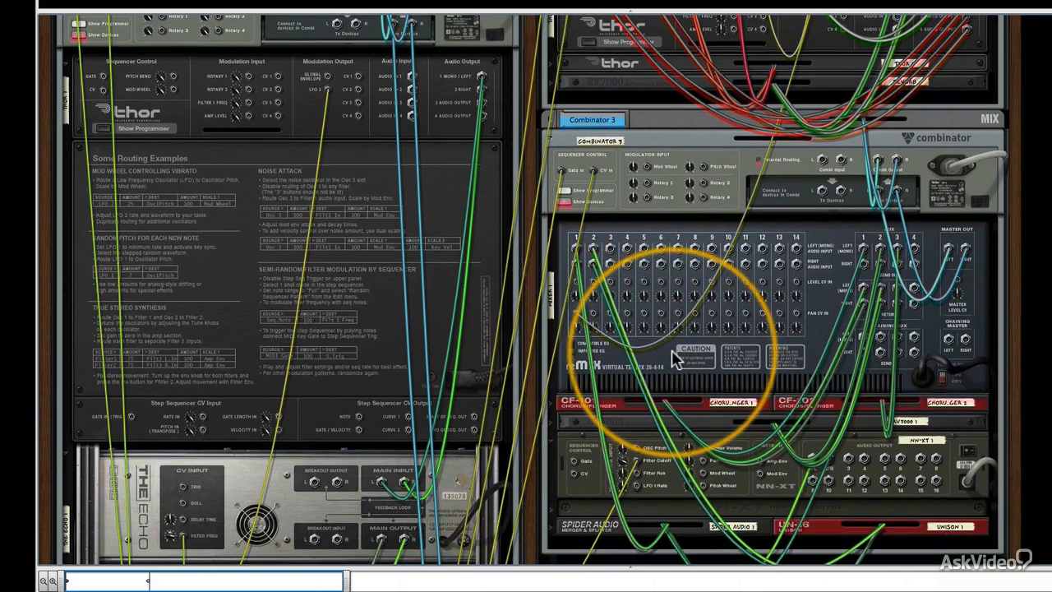
scroll(674, 353, down, 8)
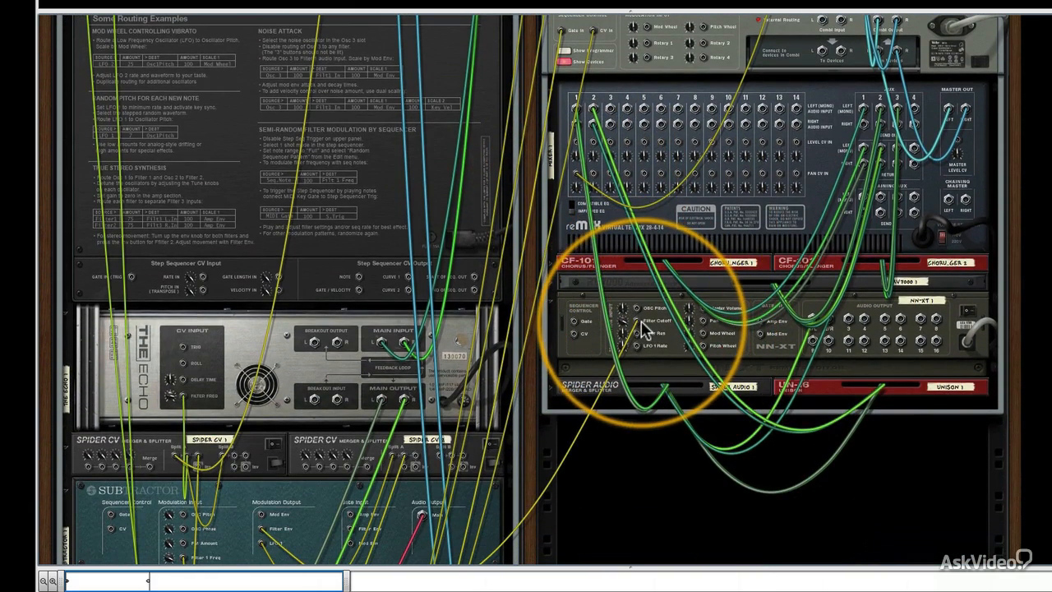
scroll(641, 329, down, 8)
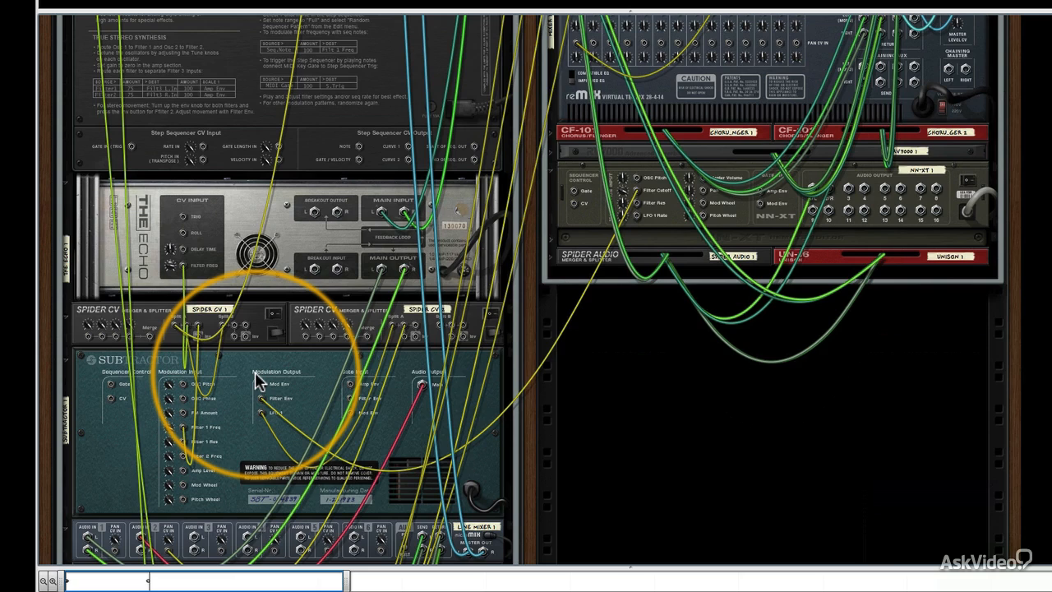
Review the rear cabling once more between the Matrix, Spider CV 3, Combinator 1's devices and the other Combinators.
scroll(256, 380, down, 10)
scroll(230, 380, up, 3)
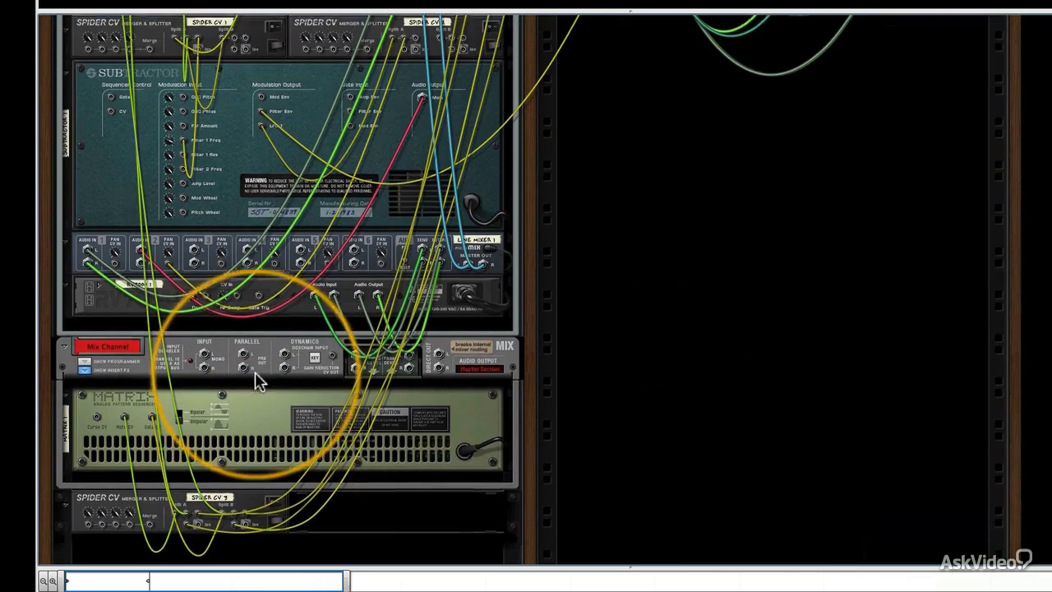
scroll(220, 378, up, 10)
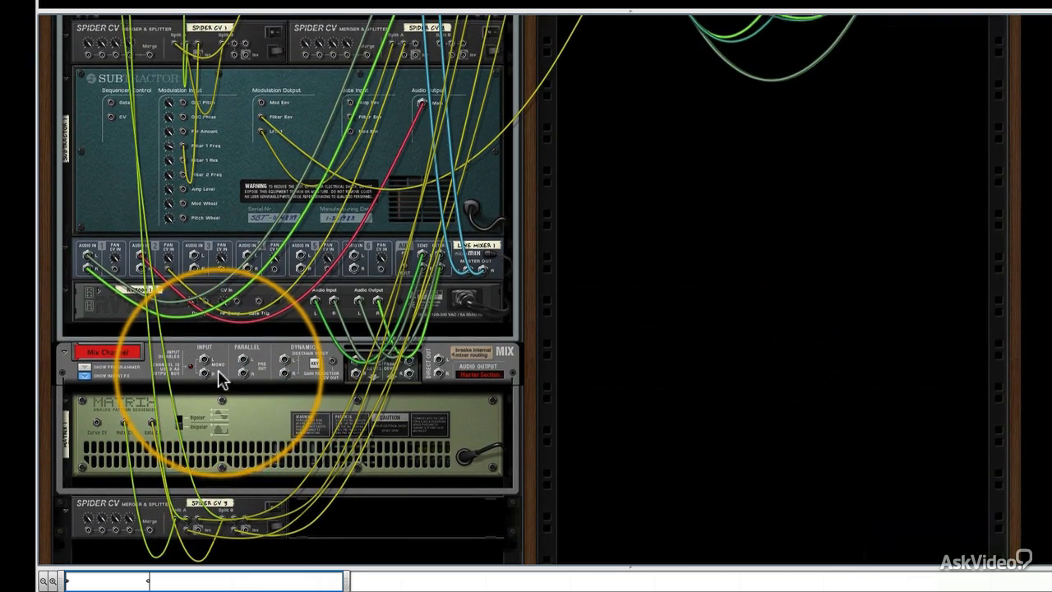
scroll(222, 380, up, 3)
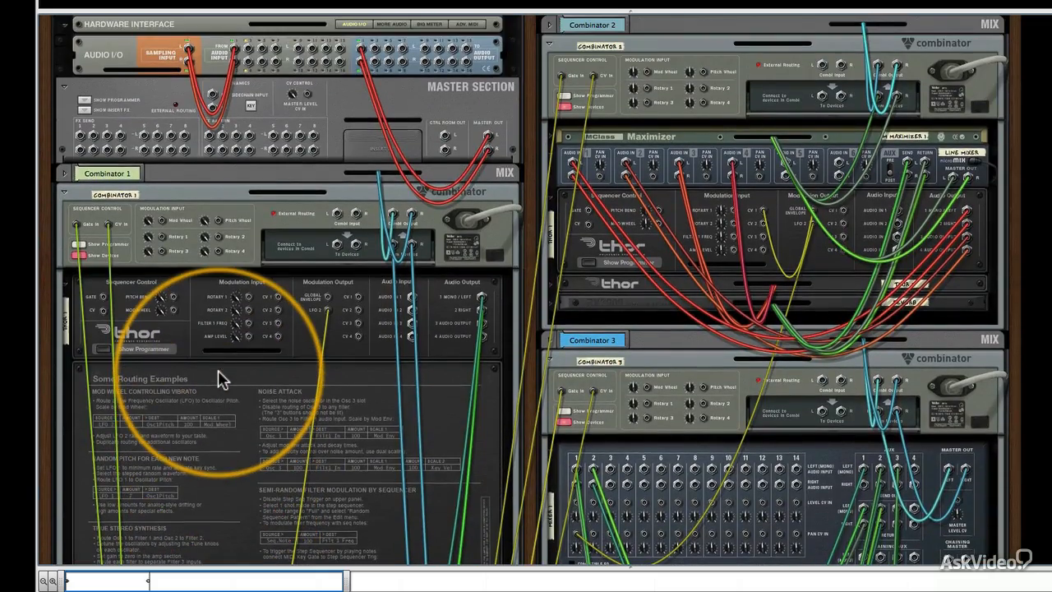
scroll(400, 357, down, 15)
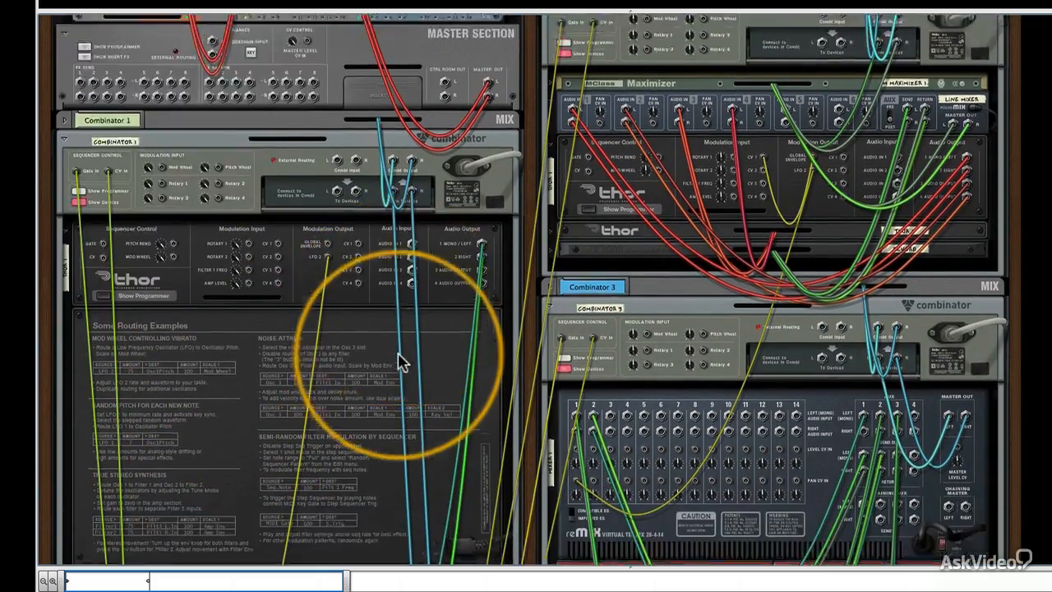
scroll(399, 362, down, 15)
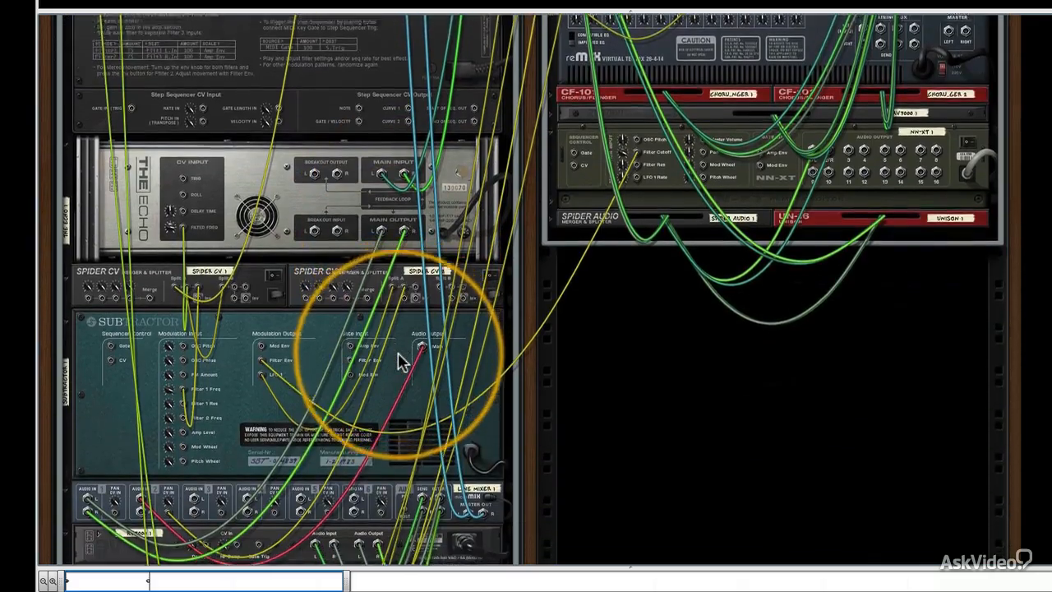
scroll(401, 361, down, 3)
Flip the rack to its front and look over the devices inside the three Combinators and the Matrix sequencer.
key(Tab)
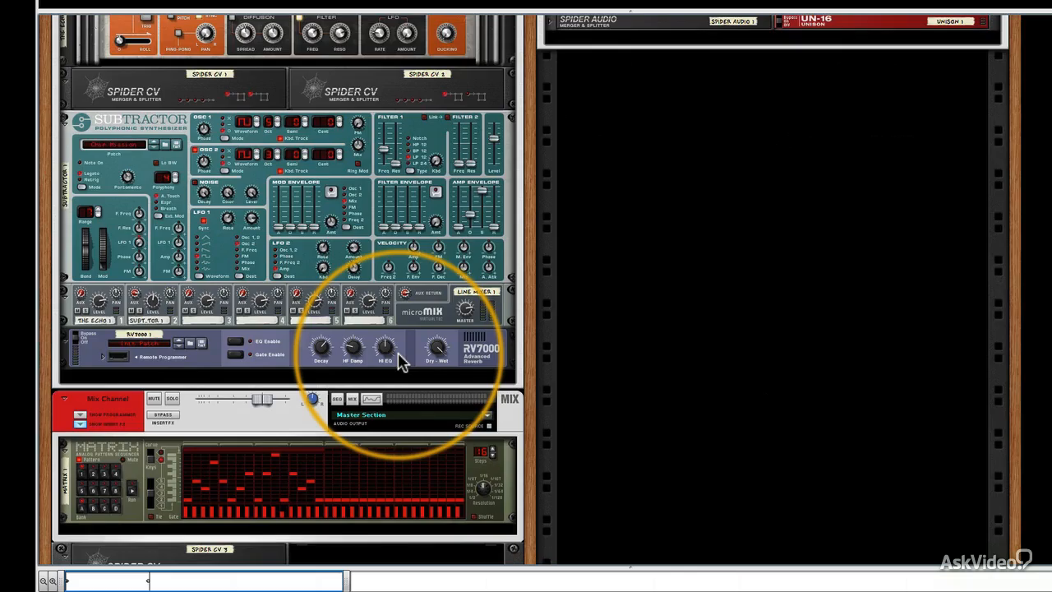
scroll(401, 362, up, 20)
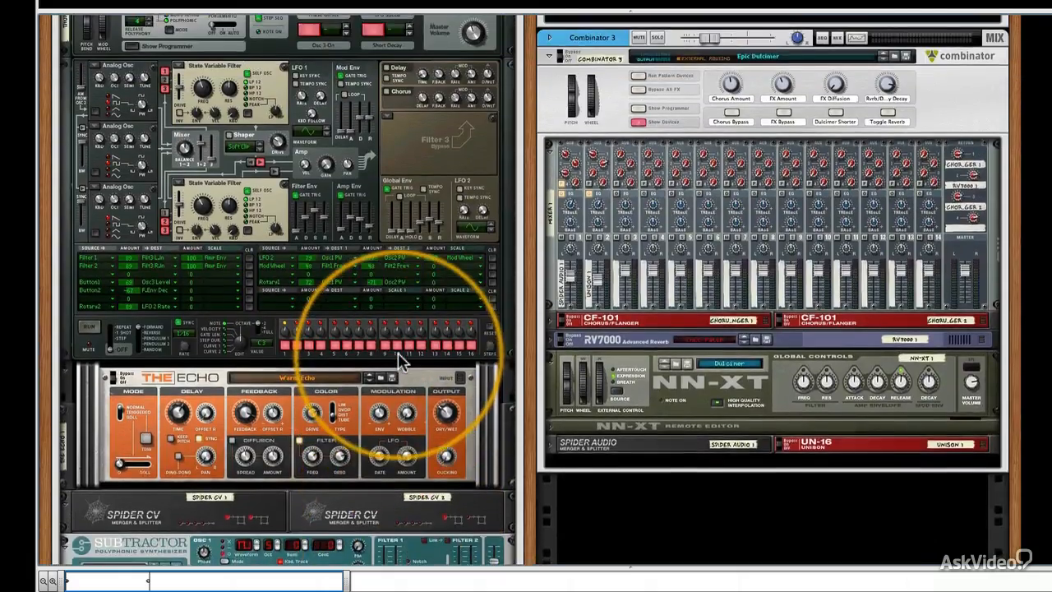
scroll(403, 360, down, 20)
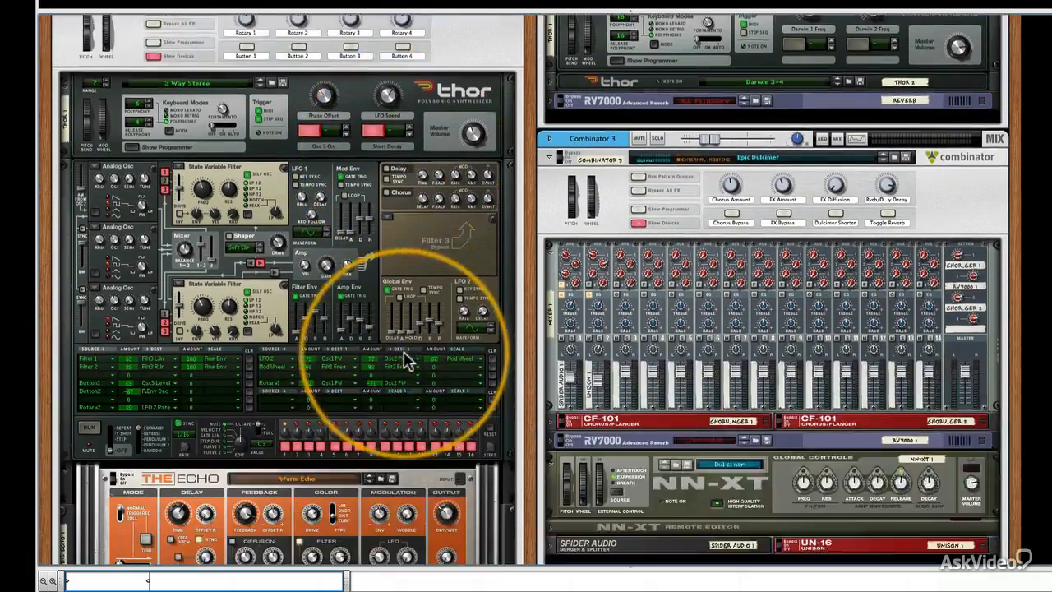
scroll(406, 360, up, 20)
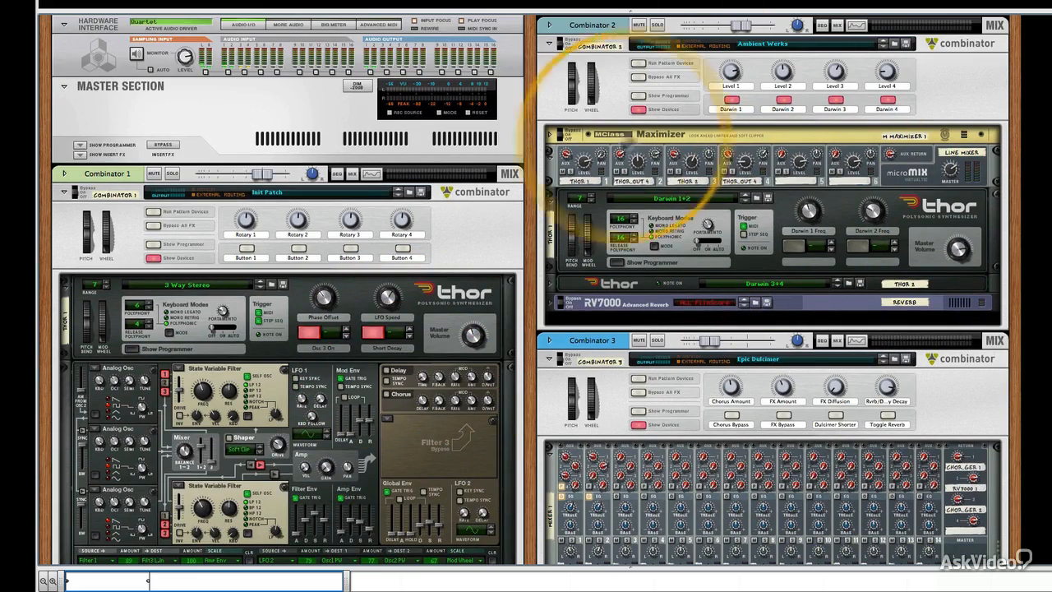
scroll(863, 206, down, 15)
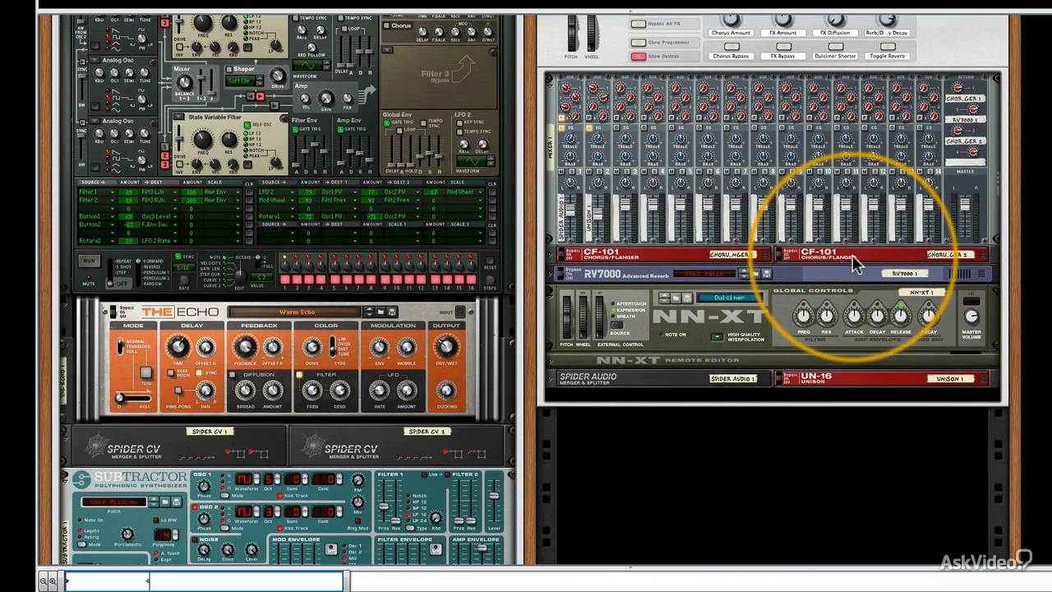
scroll(856, 246, up, 10)
scroll(855, 259, up, 3)
scroll(855, 263, down, 20)
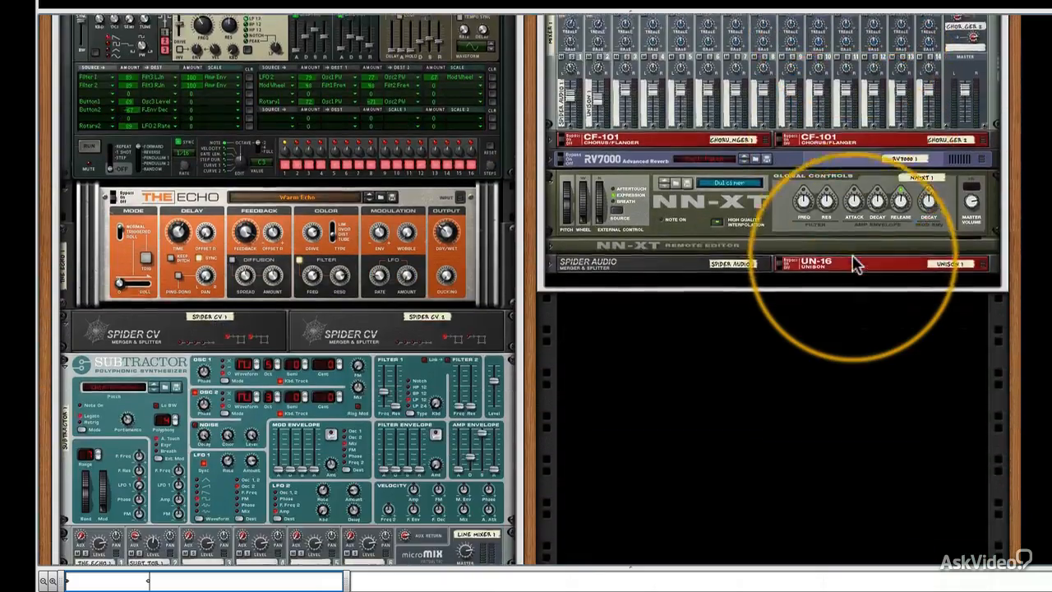
scroll(855, 263, down, 8)
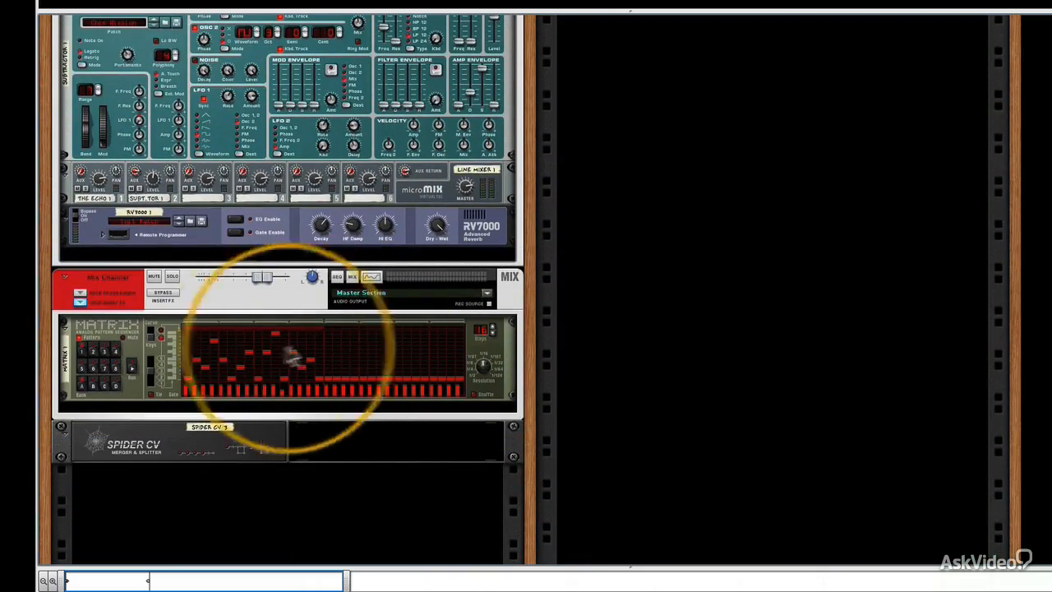
Run the Matrix pattern and check the level meters on Combinators 1, 2 and 3 during playback.
click(132, 363)
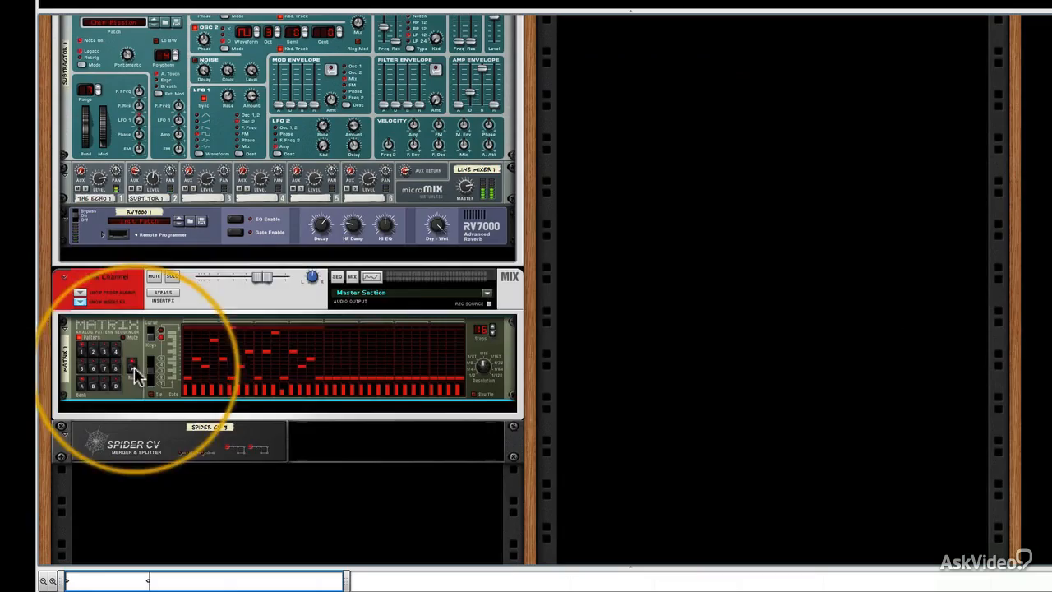
scroll(651, 298, up, 10)
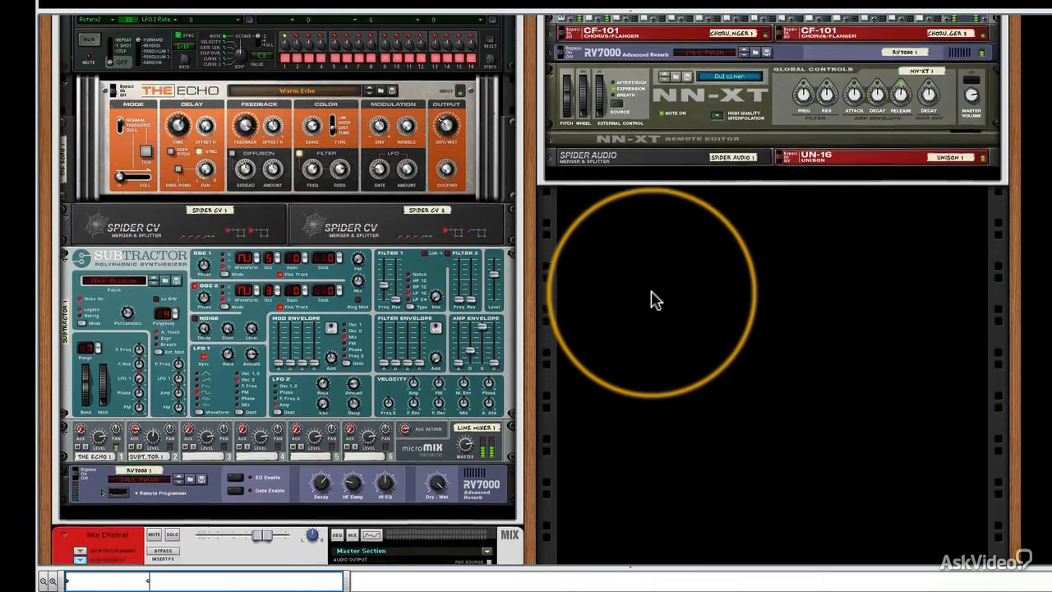
scroll(651, 300, up, 8)
scroll(652, 300, up, 3)
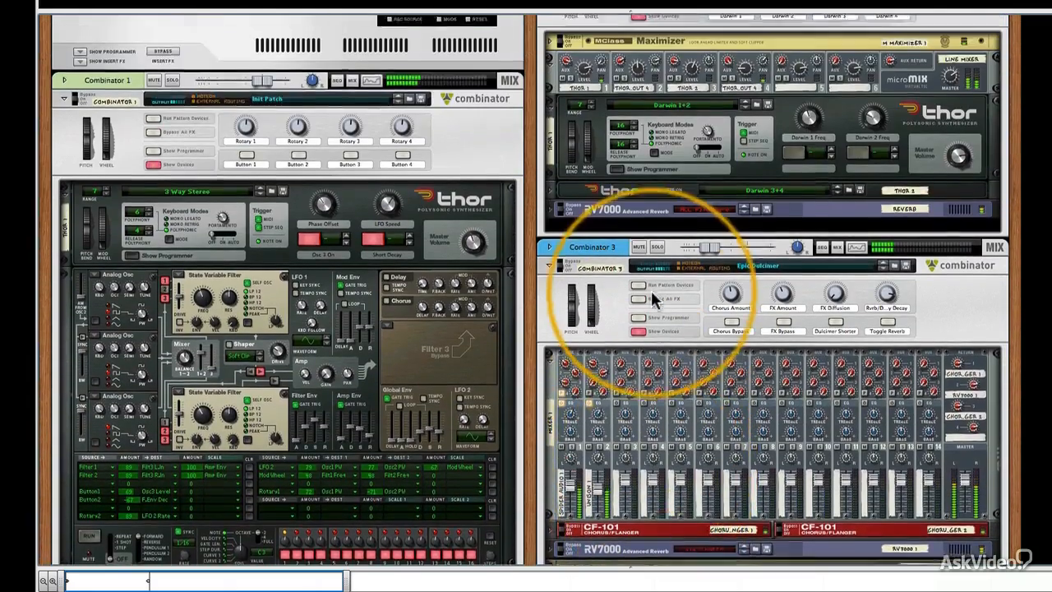
scroll(651, 290, up, 2)
scroll(652, 297, up, 5)
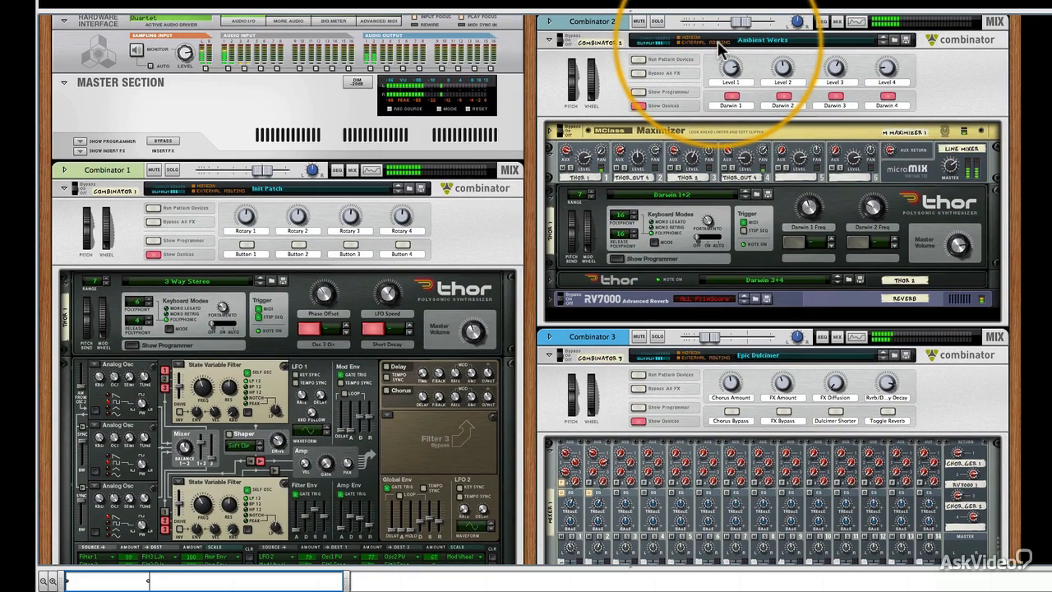
Solo Combinator 3 briefly to hear it alone, unsolo it, and raise its channel level slightly.
click(656, 337)
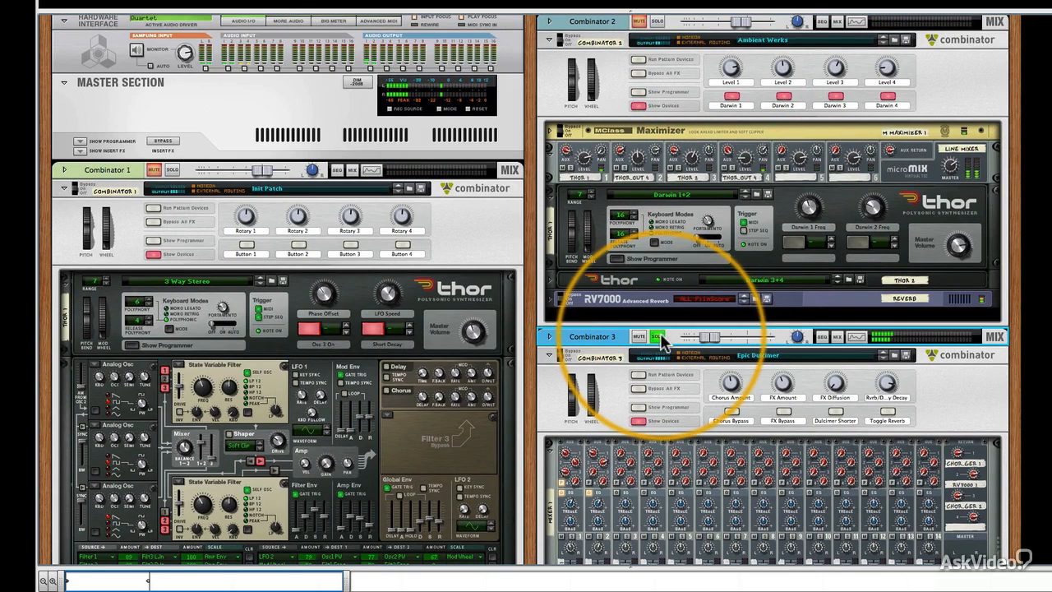
mouse_move(701, 340)
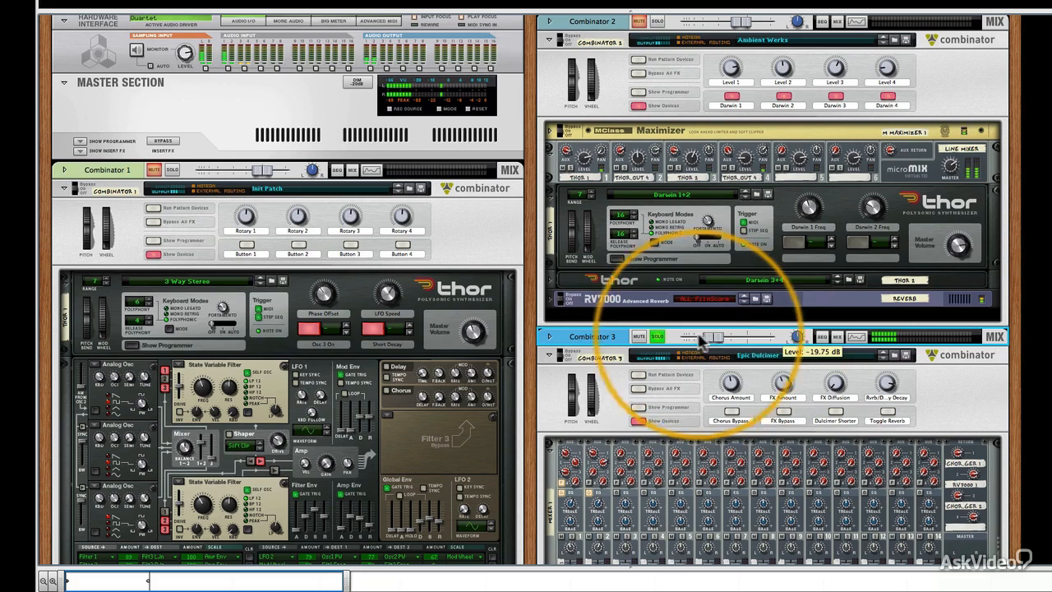
click(660, 337)
drag(711, 336, 716, 337)
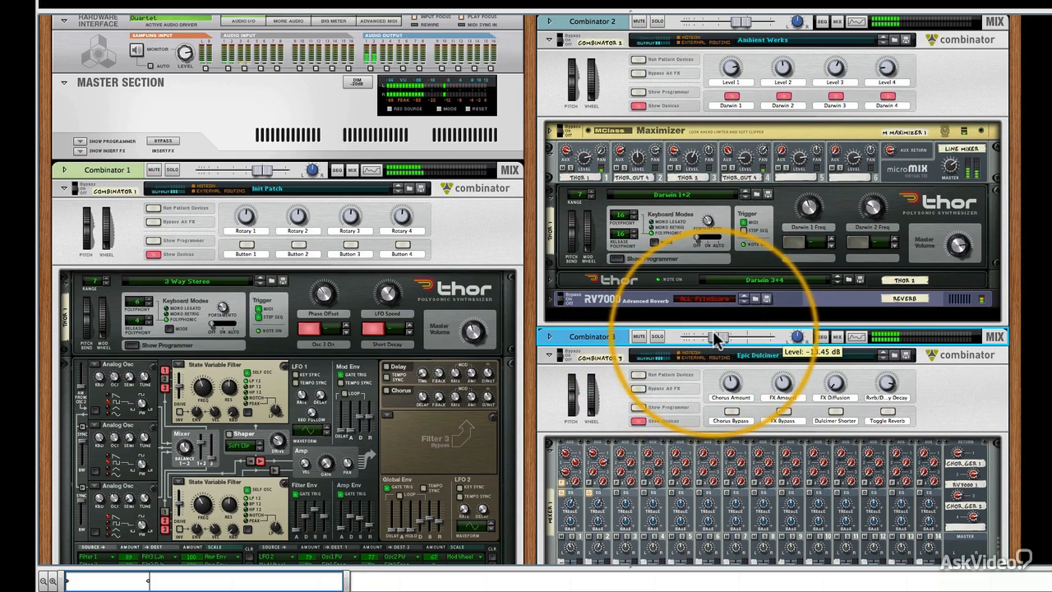
Solo Combinator 2 and select its Thor with the Darwin 1+2 patch.
click(657, 21)
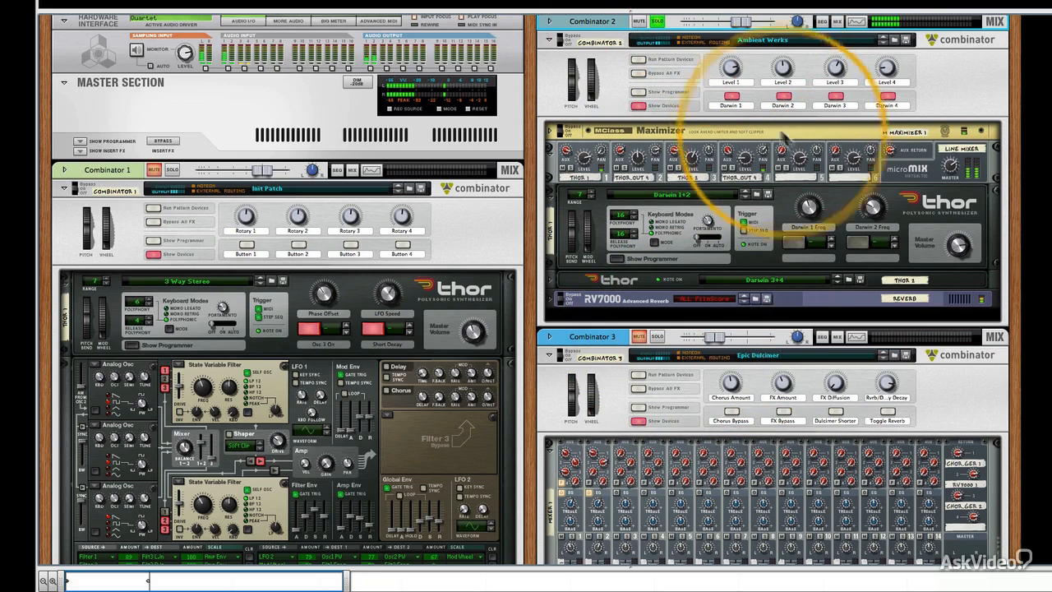
click(810, 205)
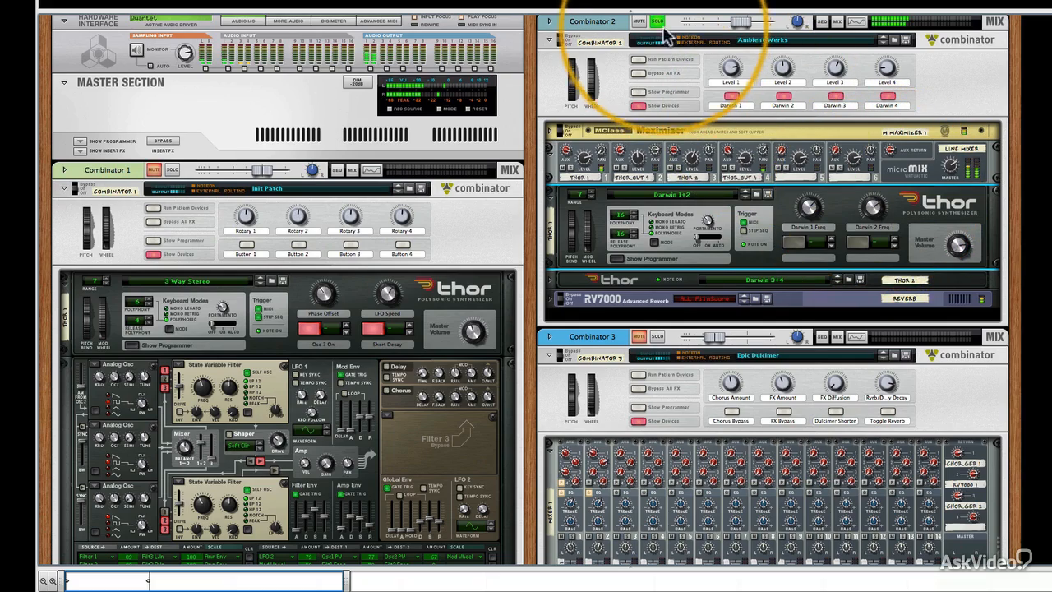
Audition Combinator 1 alone by briefly soloing it, then lower its channel level to about -1.8 dB.
scroll(442, 334, down, 15)
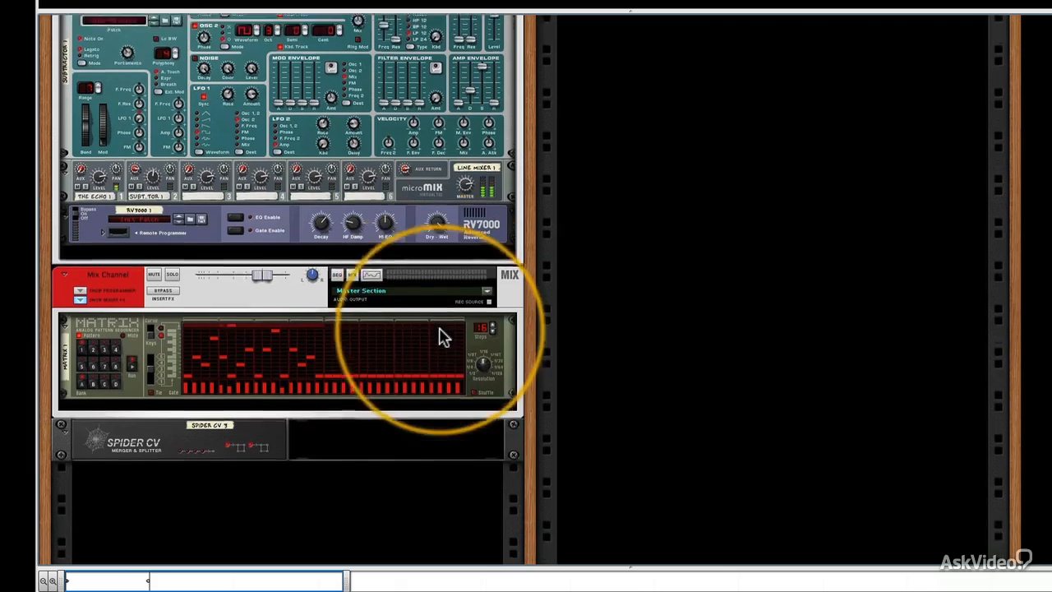
scroll(441, 334, down, 1)
scroll(191, 259, up, 10)
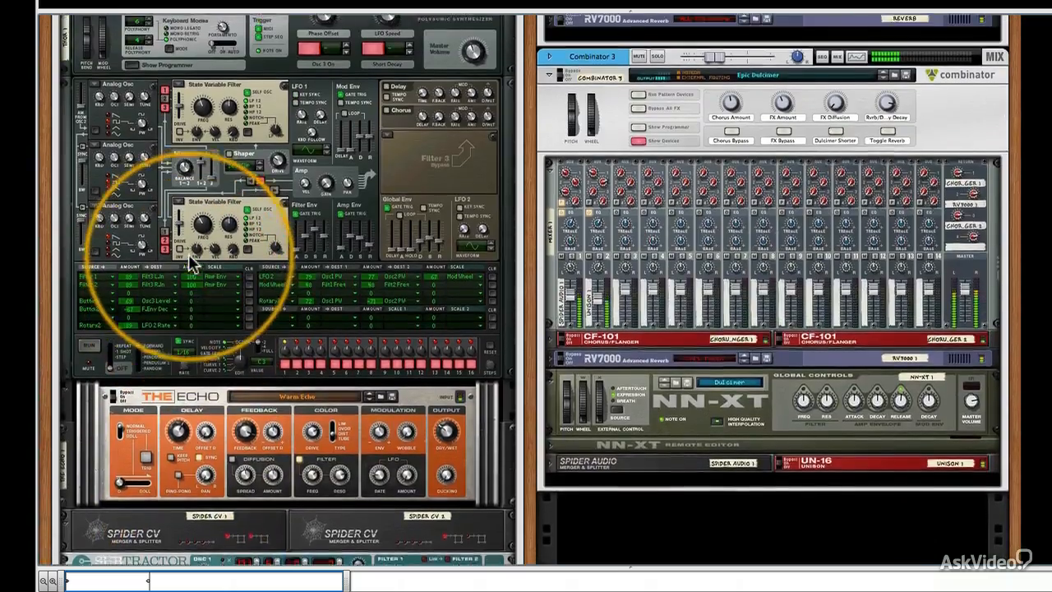
scroll(191, 259, up, 4)
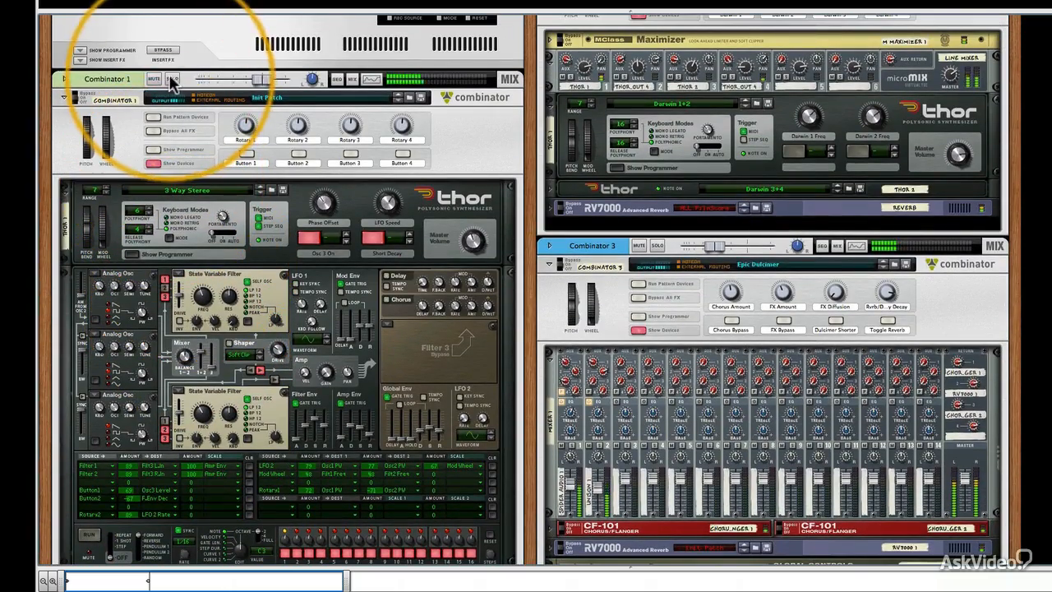
click(171, 80)
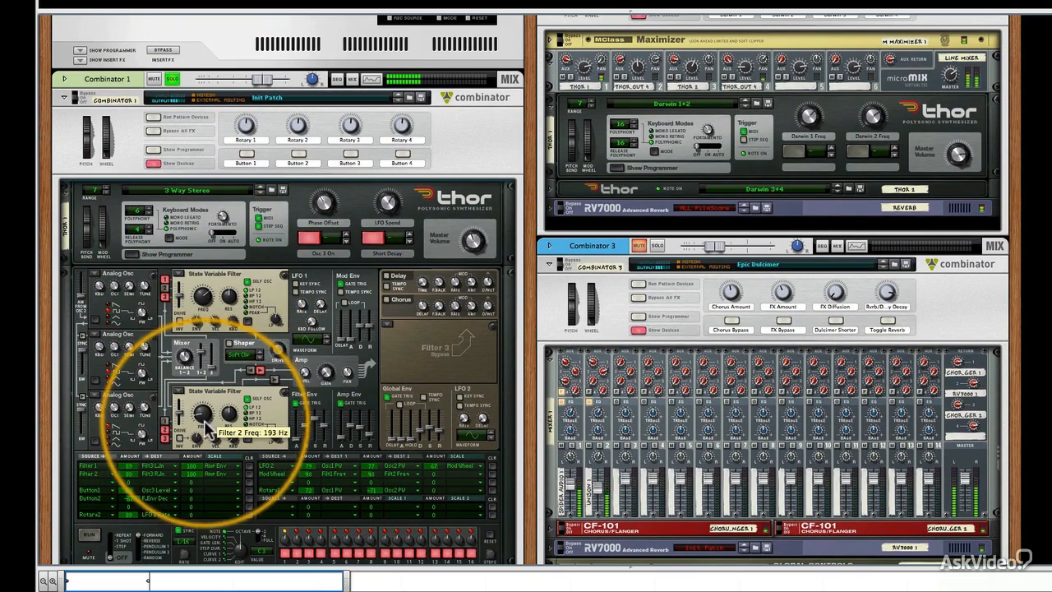
click(173, 79)
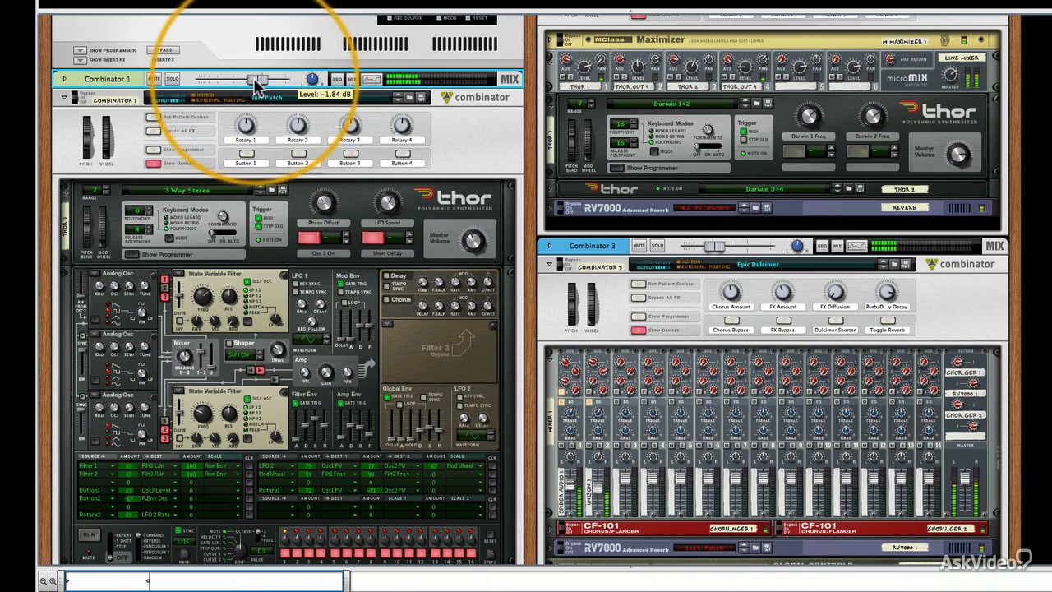
drag(256, 86, 254, 86)
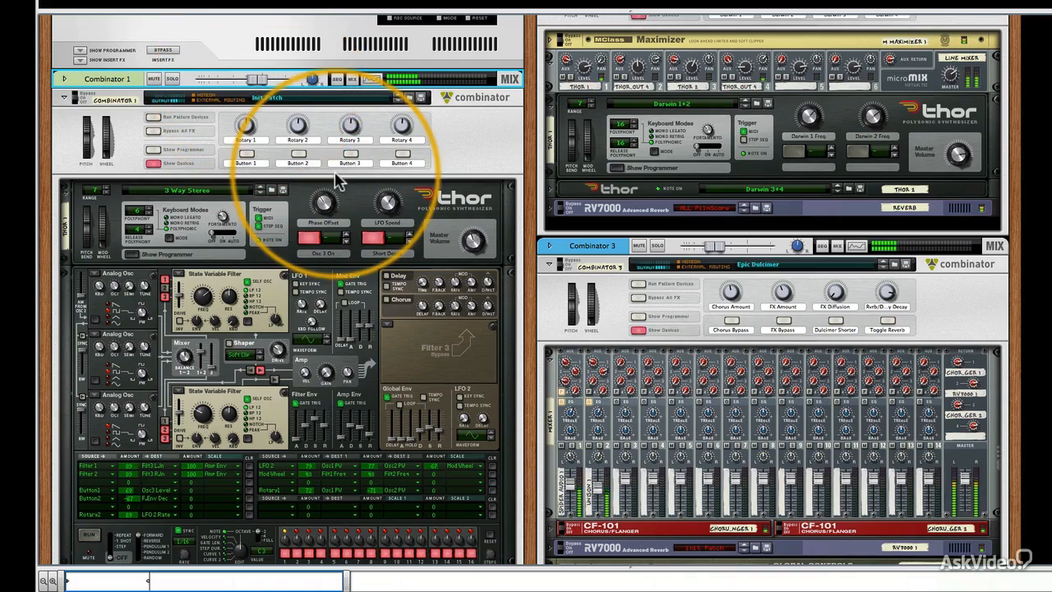
Stop the Matrix pattern and flip the rack to its rear to show the Matrix and Spider CV cabling.
scroll(335, 173, down, 3)
scroll(335, 171, down, 15)
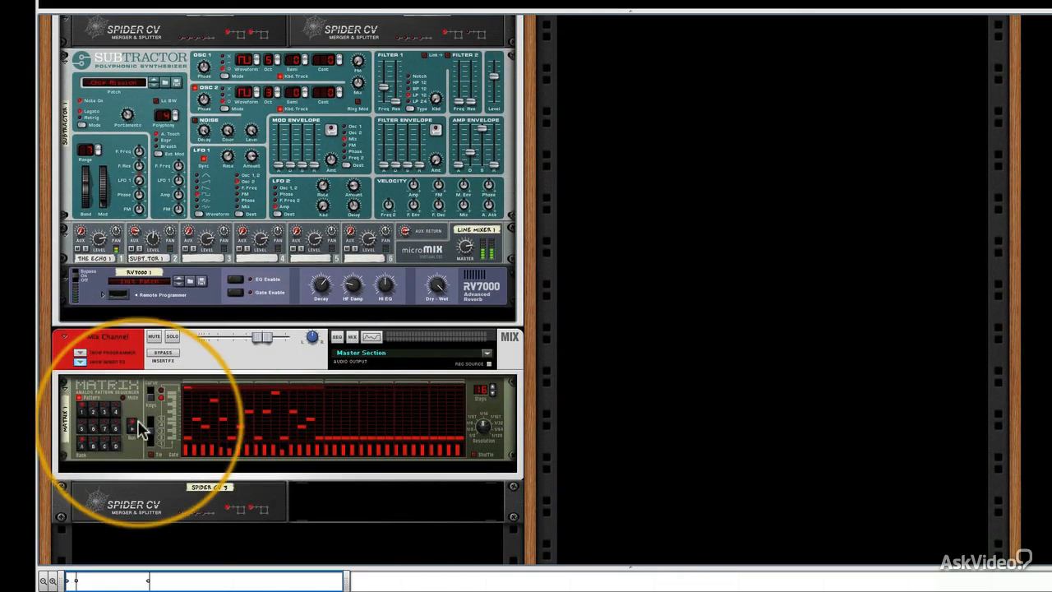
click(133, 428)
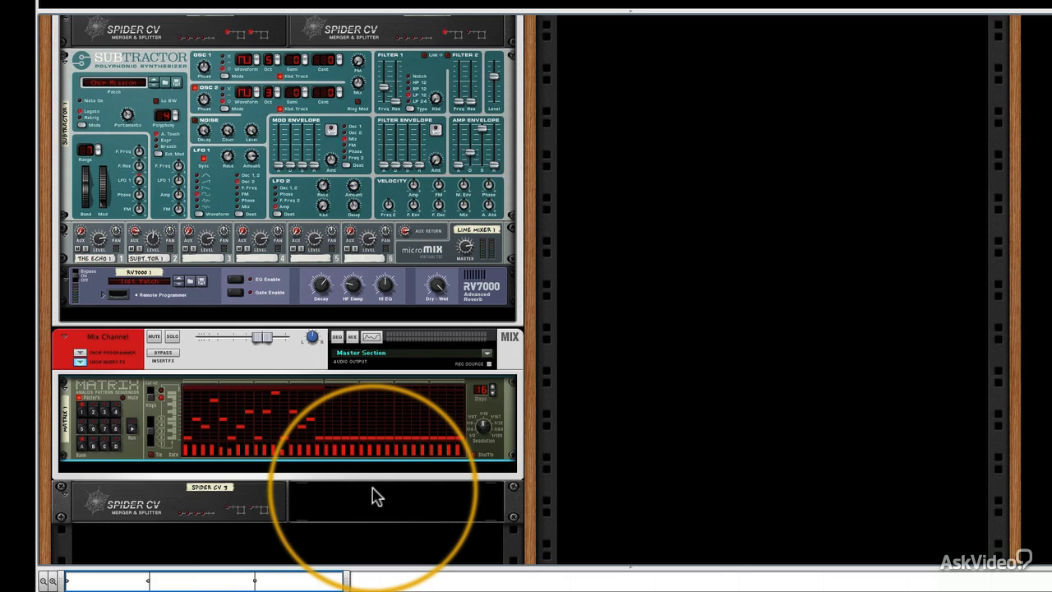
key(Tab)
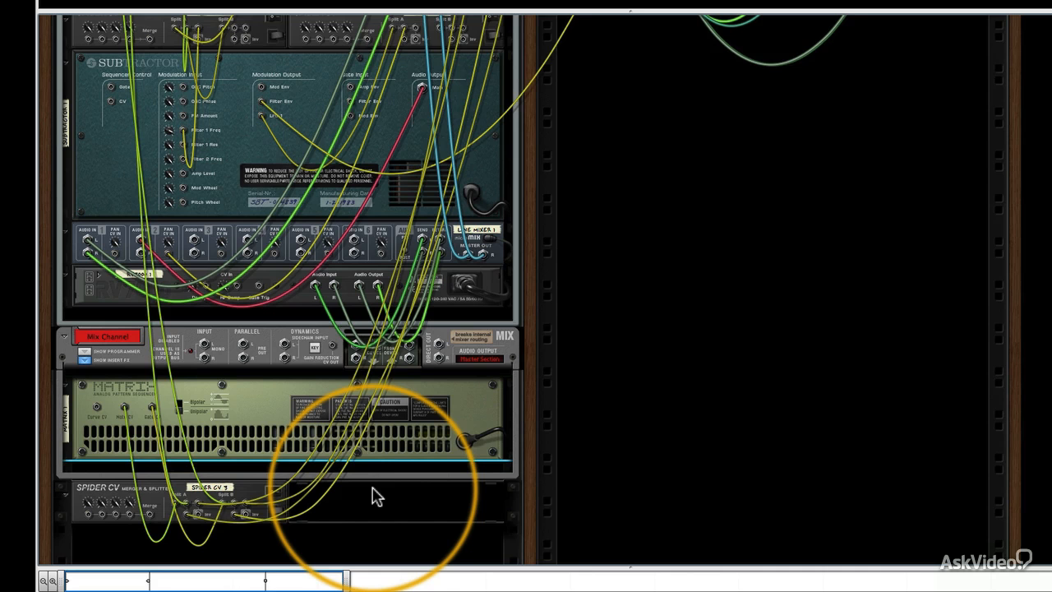